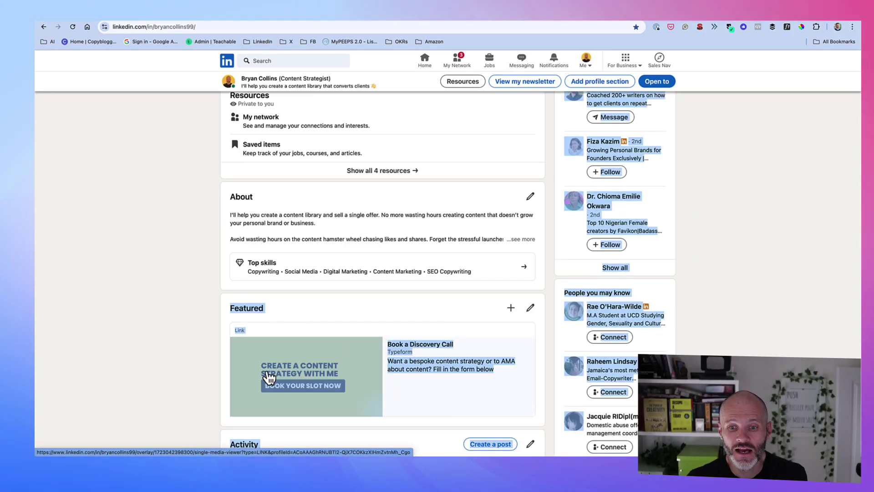
Highlight the Featured section and its Book a Discovery Call link for review.
click(228, 350)
drag(231, 312, 507, 399)
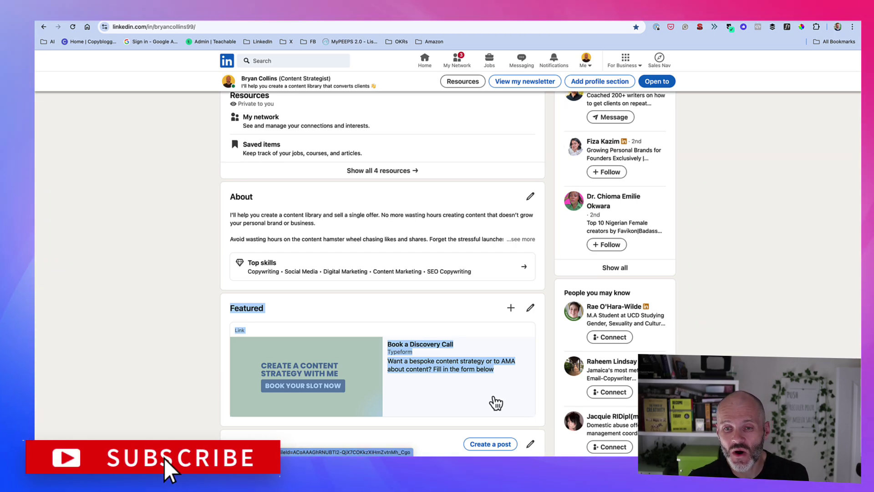
scroll(484, 400, up, 5)
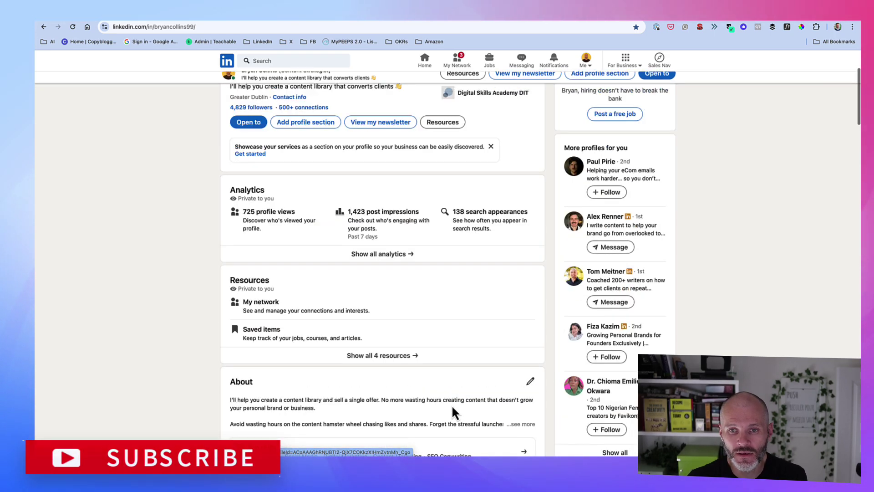
scroll(453, 412, up, 3)
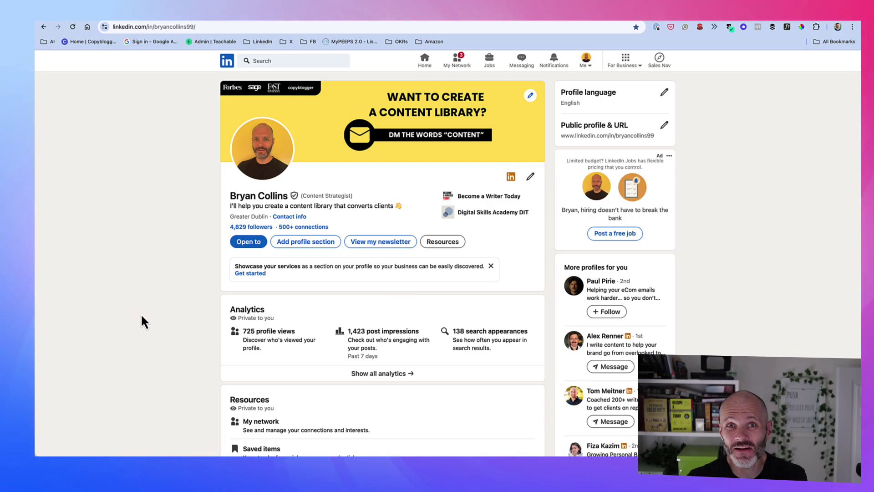
scroll(142, 316, down, 3)
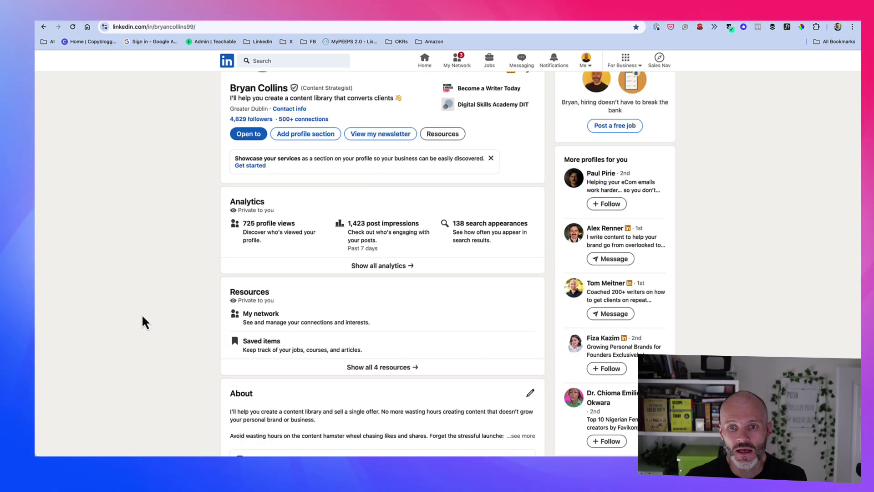
scroll(168, 310, down, 7)
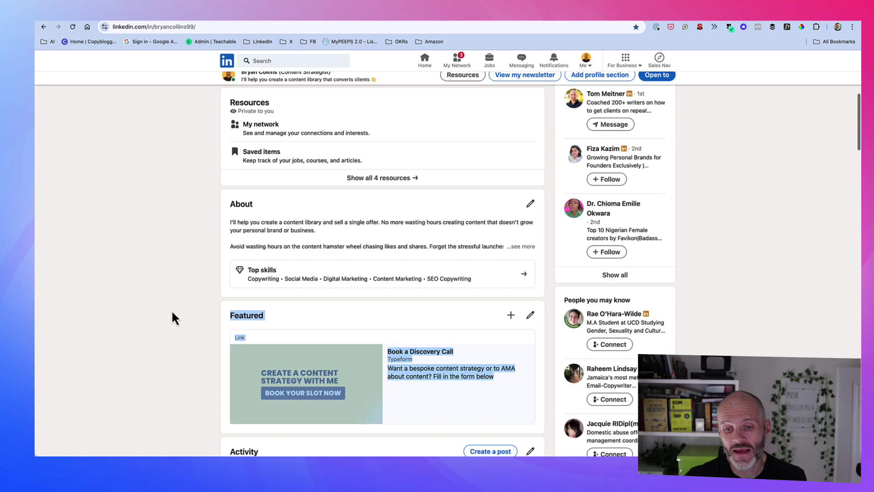
click(175, 291)
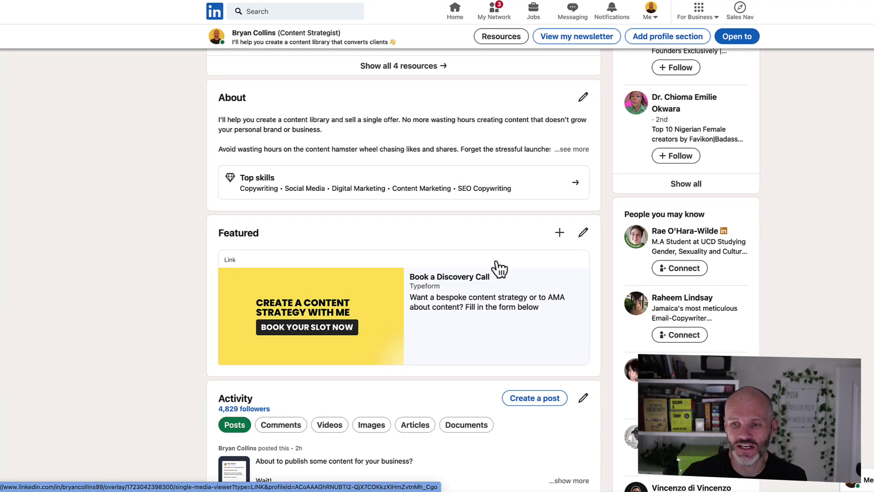
scroll(751, 258, up, 1)
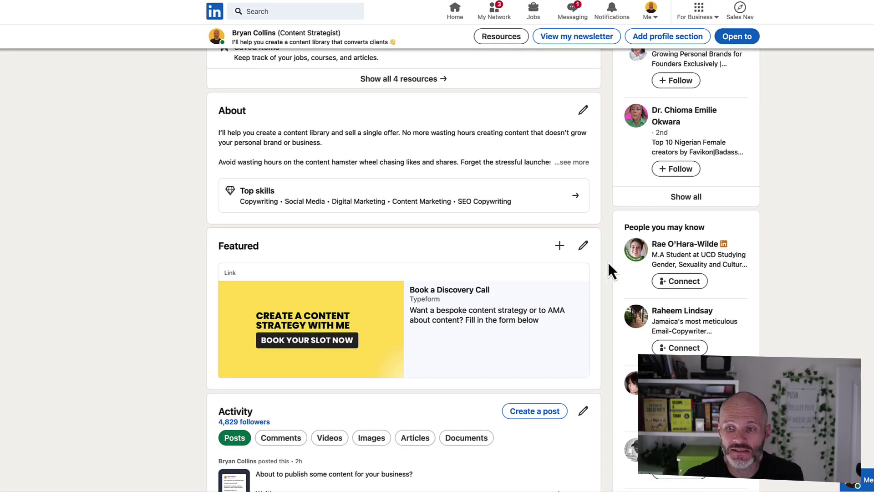
Add the Busy ≠ Profitable post to Featured through the Add a post list.
click(559, 246)
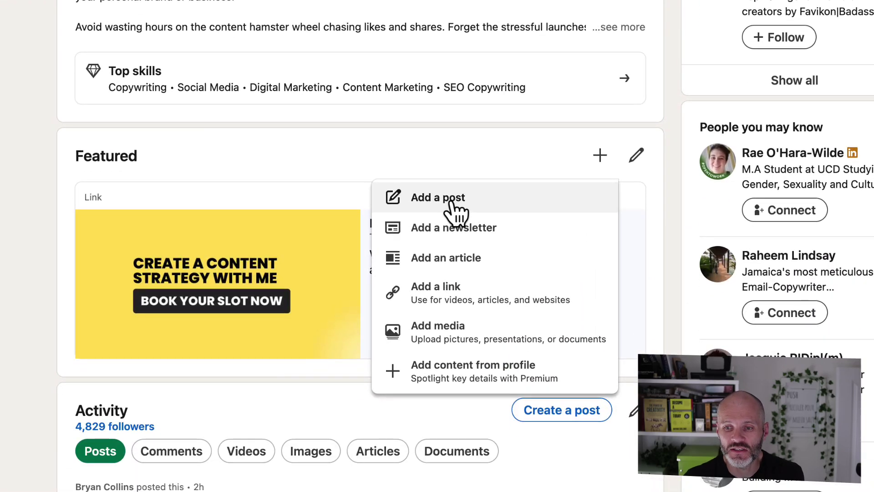
click(450, 203)
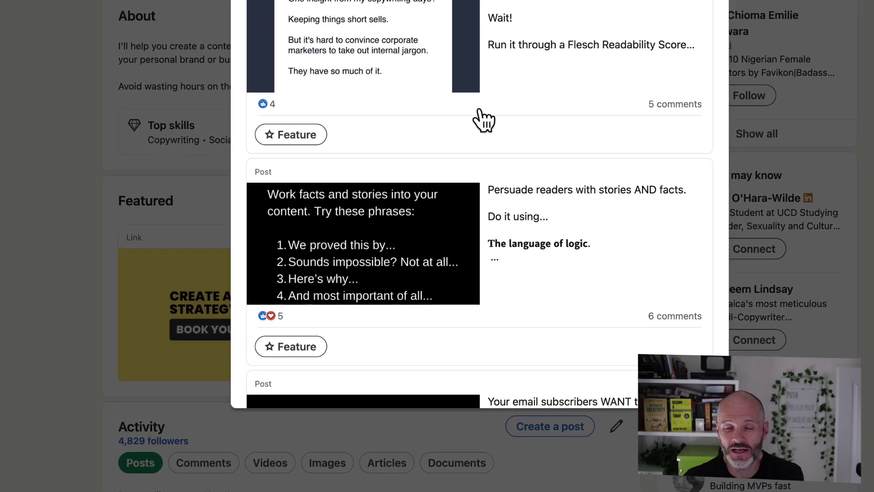
scroll(477, 198, down, 15)
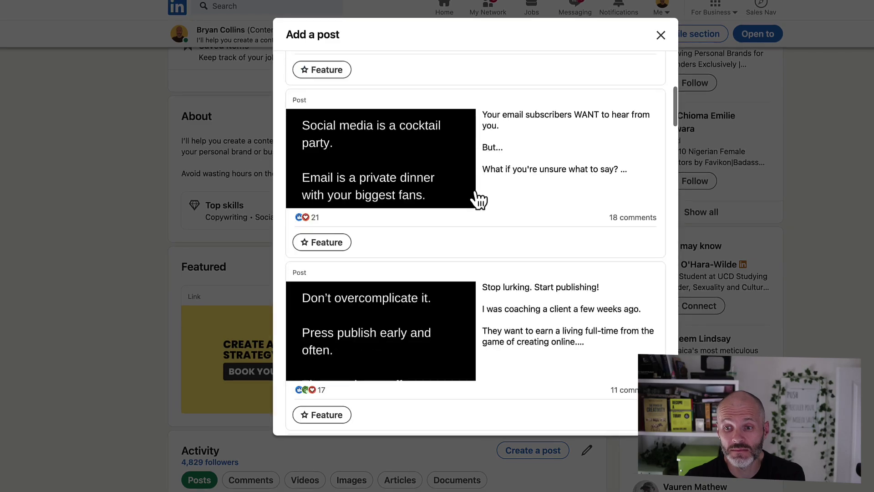
scroll(478, 197, down, 4)
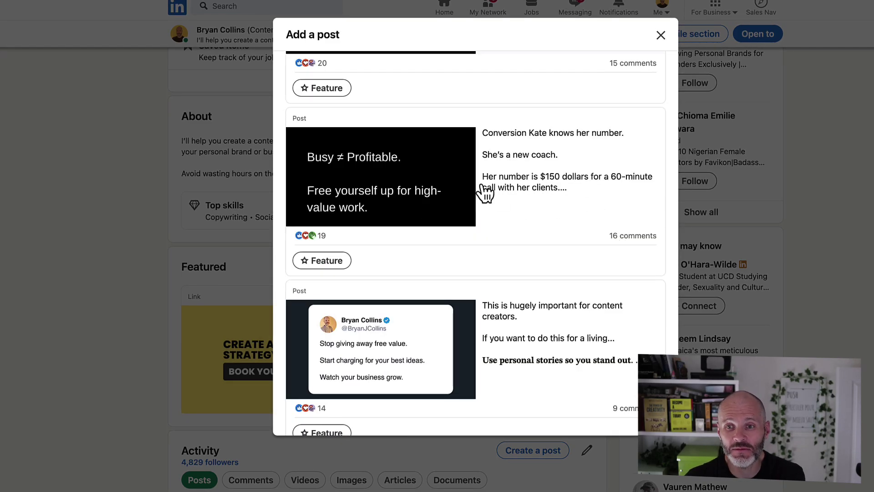
click(328, 263)
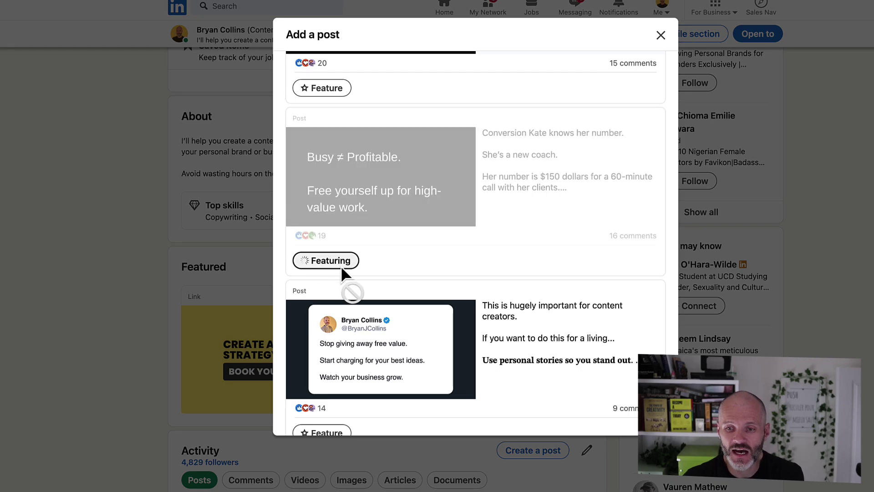
click(661, 35)
click(561, 269)
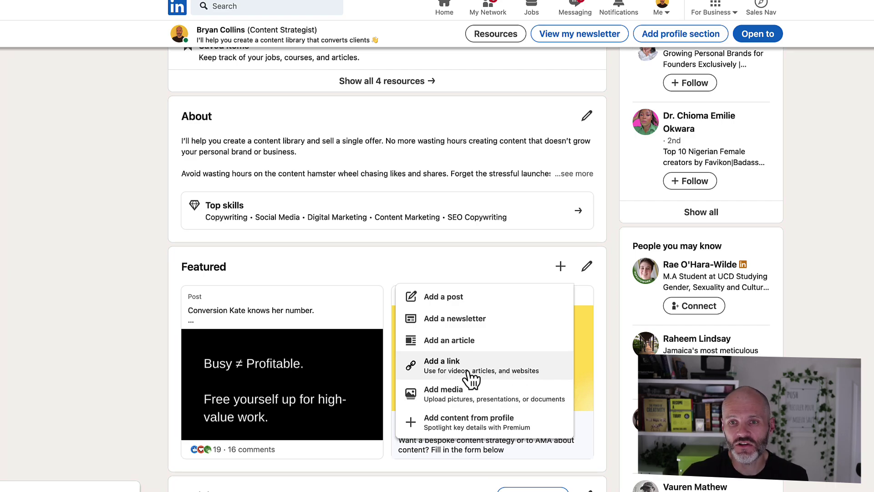
click(481, 372)
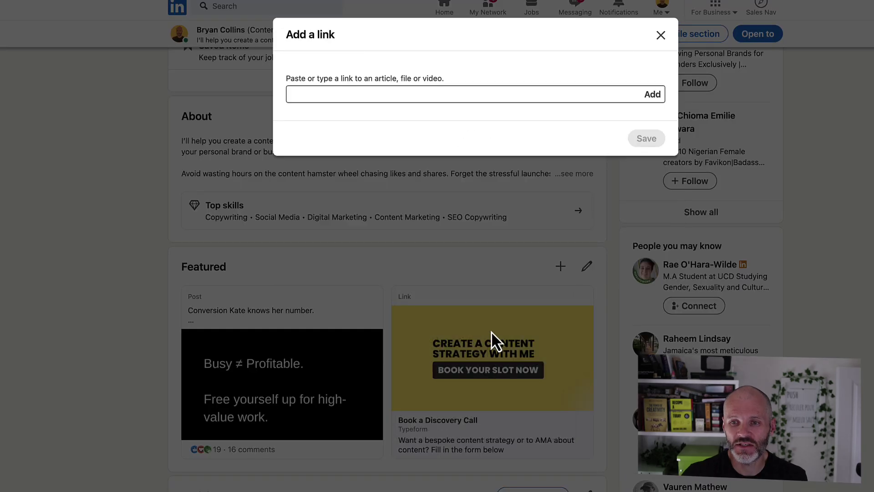
click(335, 94)
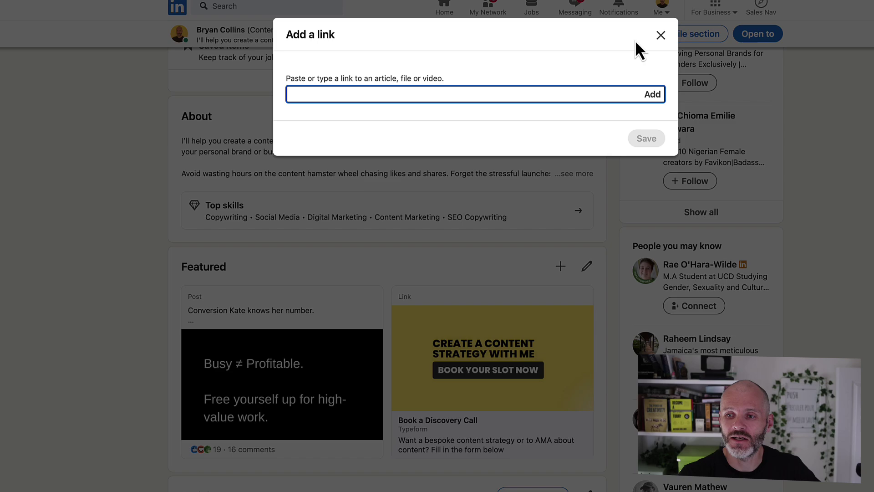
click(660, 36)
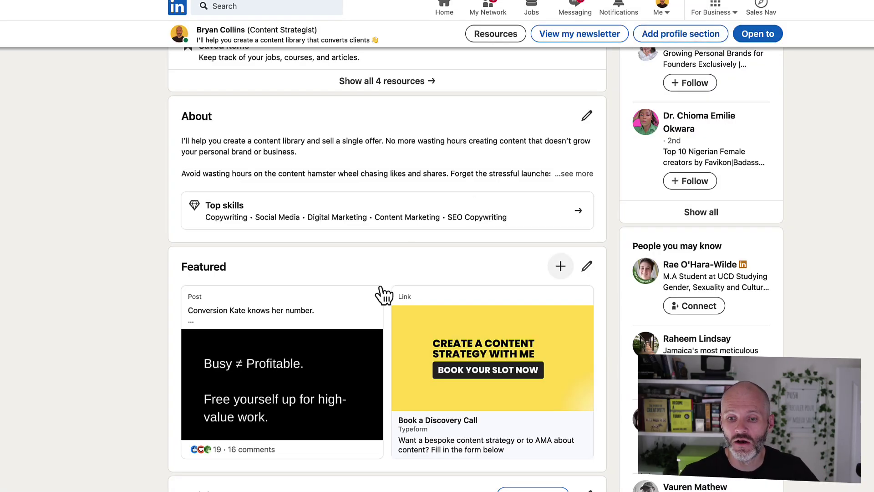
click(559, 269)
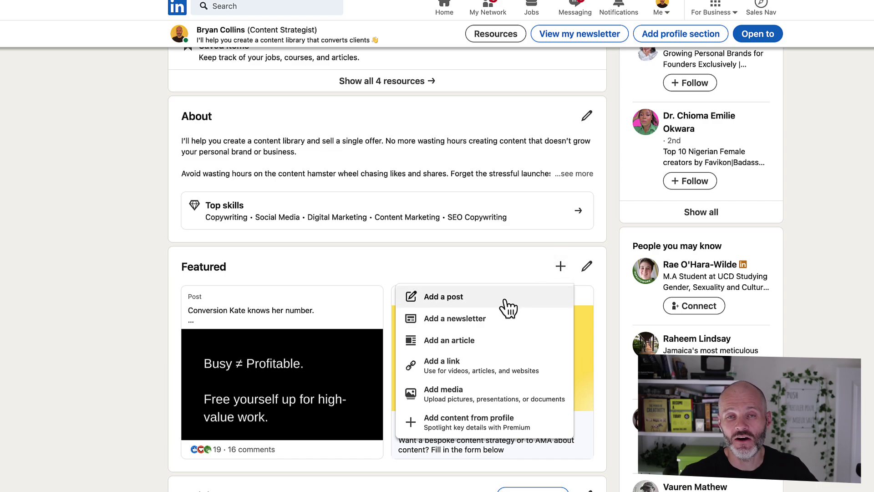
click(502, 403)
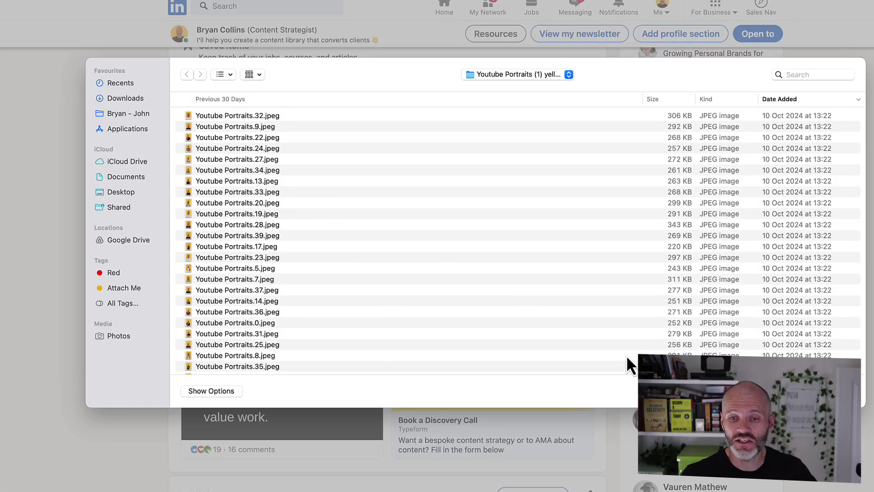
key(Escape)
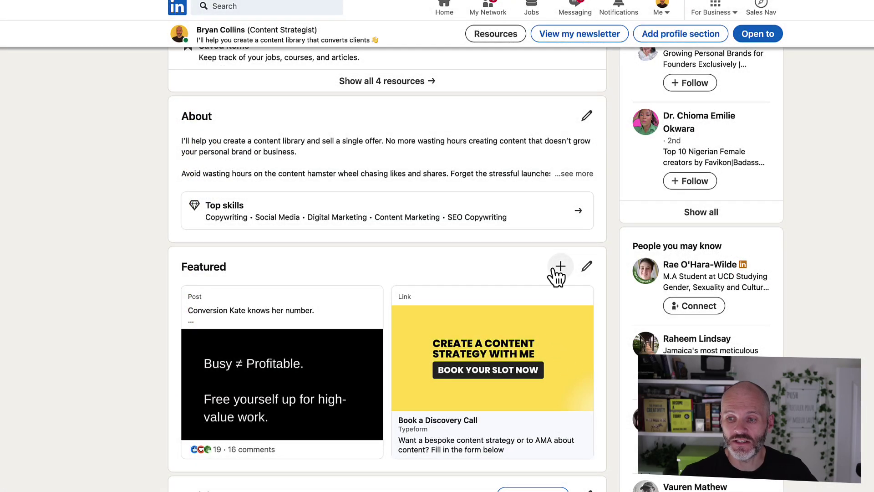
click(559, 269)
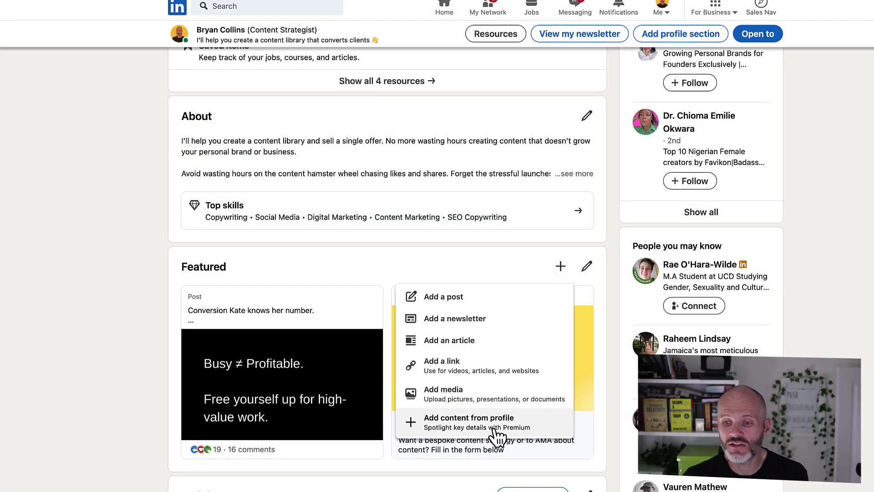
click(476, 423)
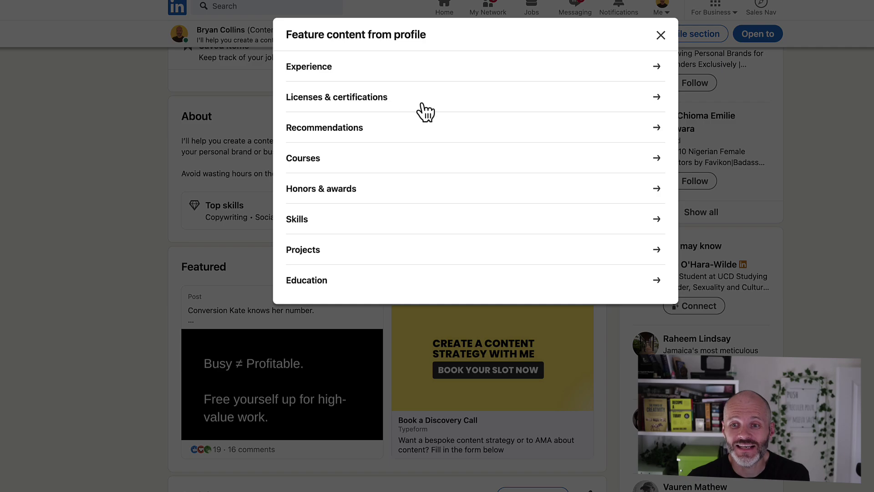
click(660, 35)
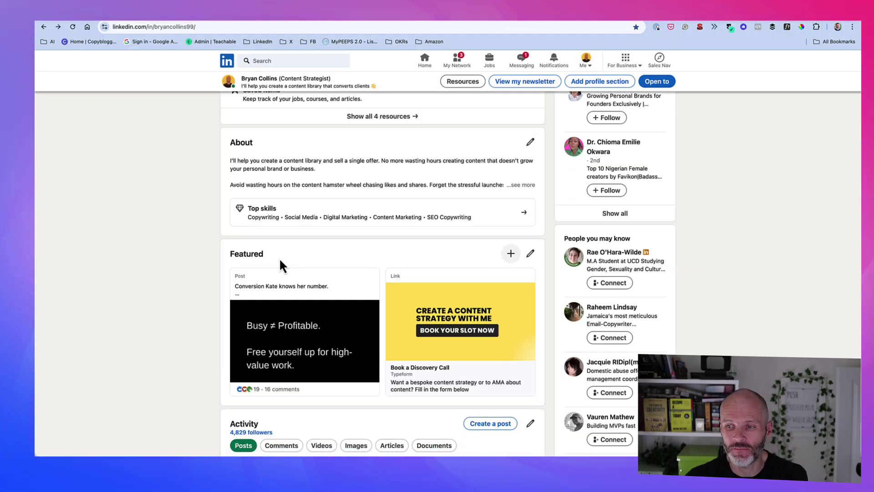
click(511, 254)
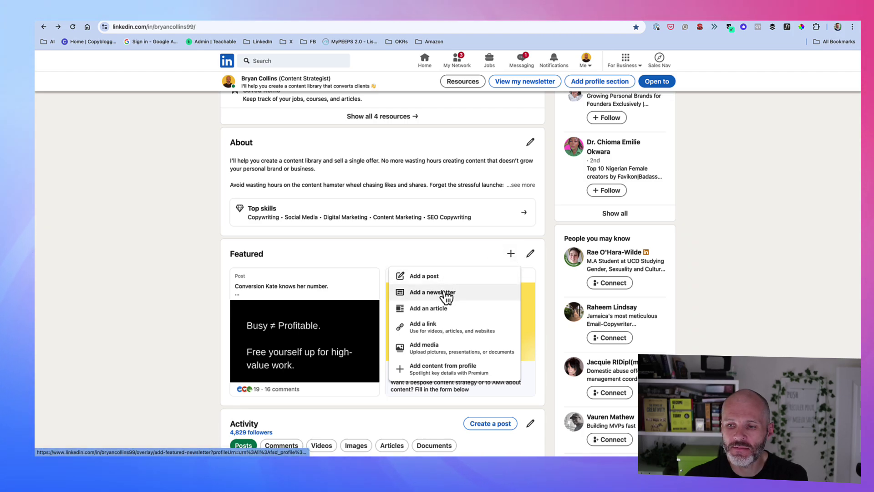
click(367, 263)
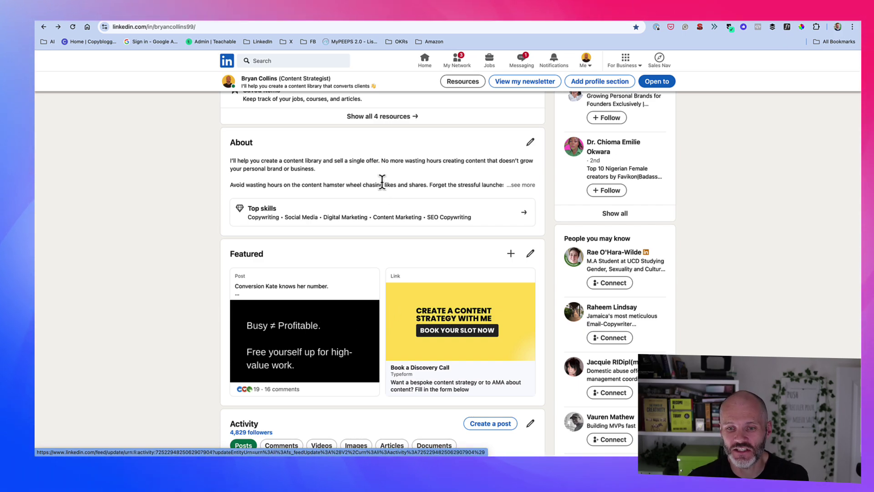
key(super+t)
Type a search for the creator's LinkedIn page, then switch back to the open LinkedIn profile tab.
text(bryan collins linkedin)
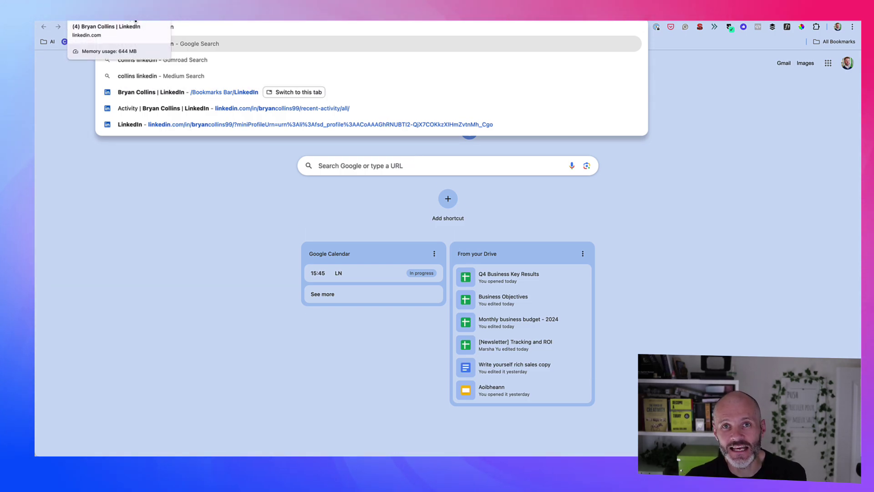
click(135, 20)
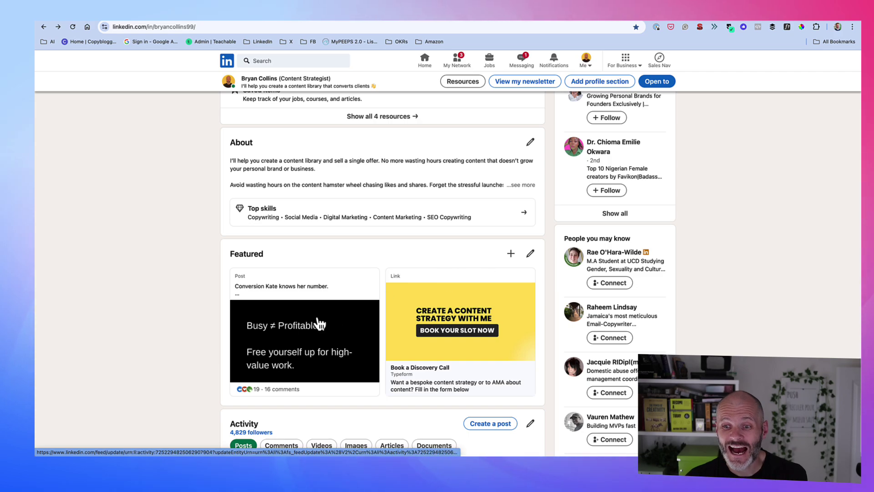
Remove the Busy ≠ Profitable post from Featured and check the Discovery Call link's details unchanged.
click(529, 255)
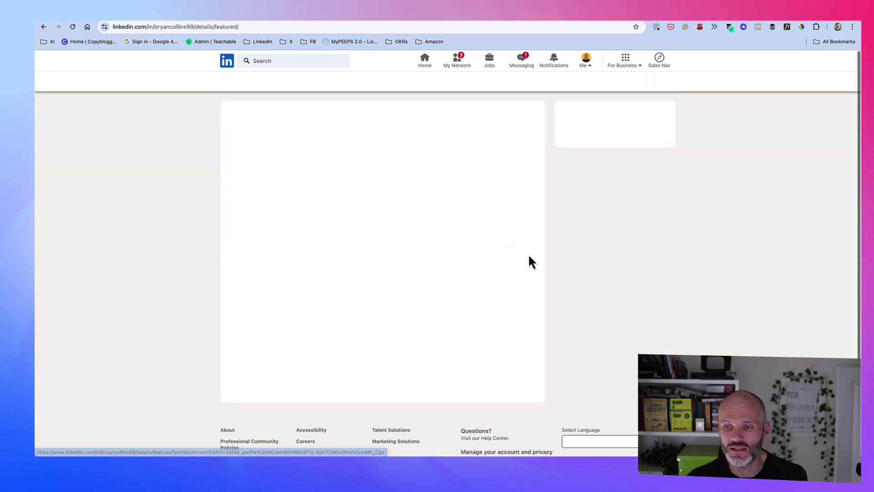
drag(330, 282, 433, 328)
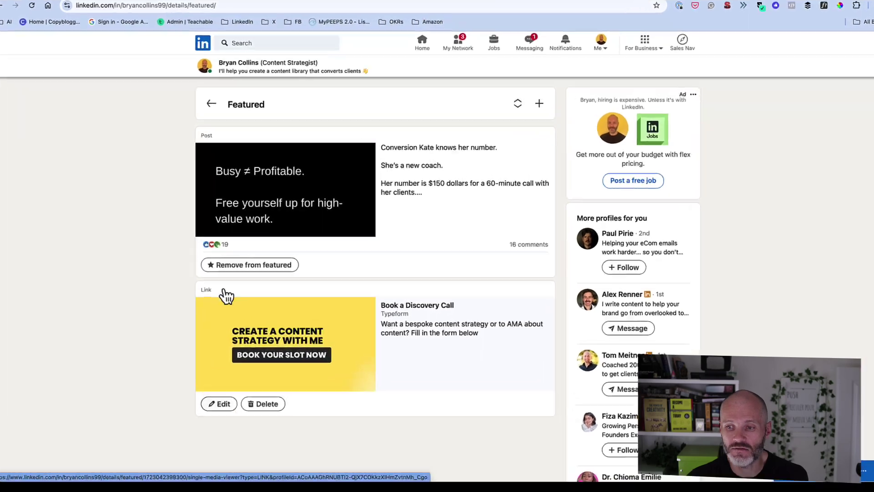
click(264, 268)
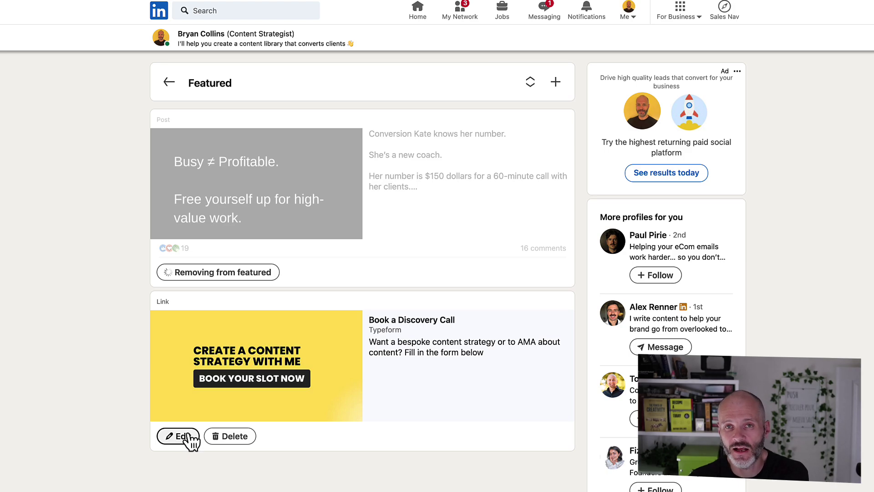
click(184, 436)
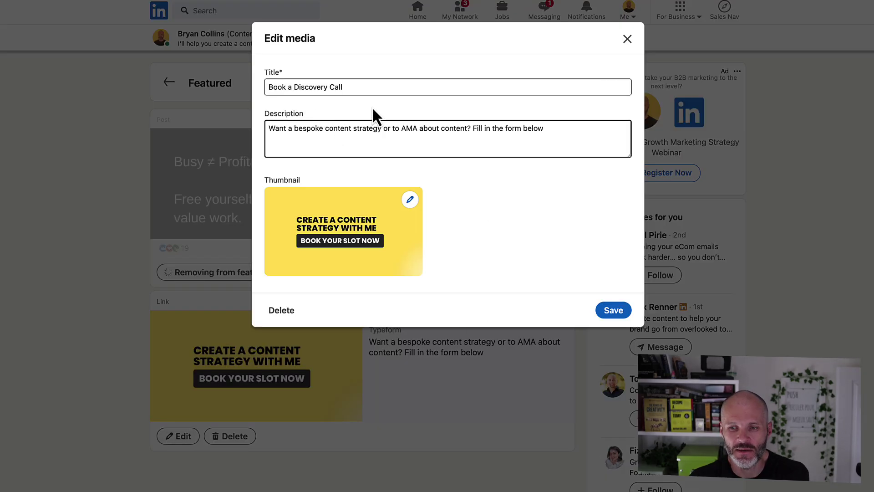
drag(333, 129, 515, 129)
click(626, 39)
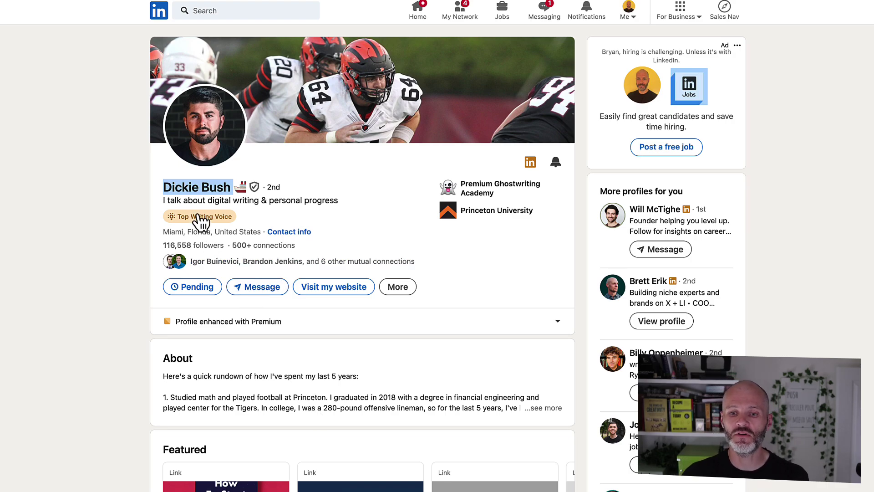
Highlight the creator's headline topics, then scroll down to their Featured links.
drag(207, 200, 336, 221)
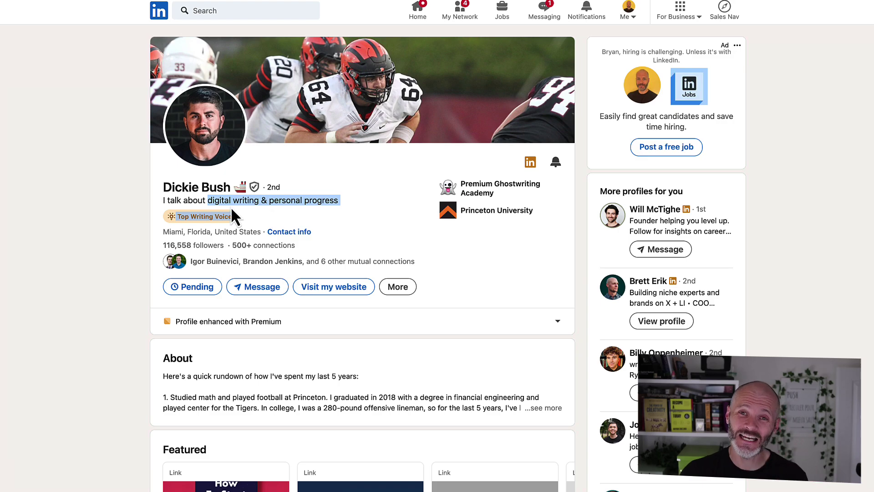
drag(165, 201, 341, 201)
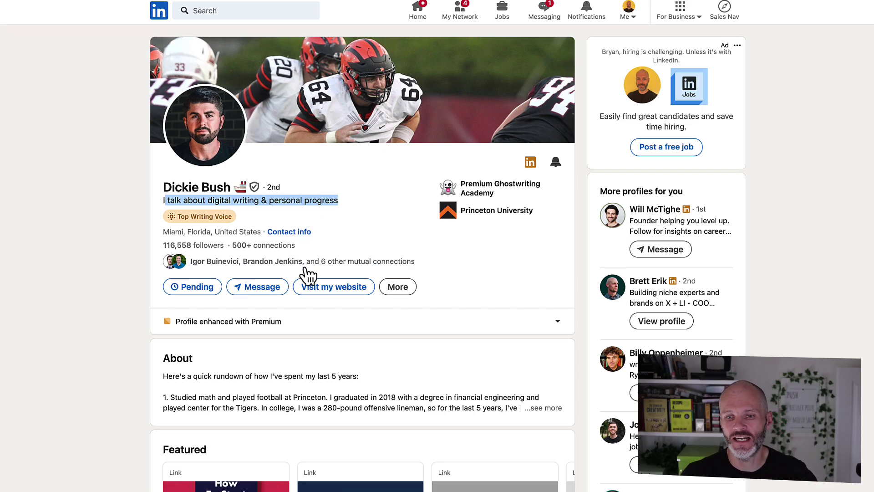
scroll(308, 274, down, 5)
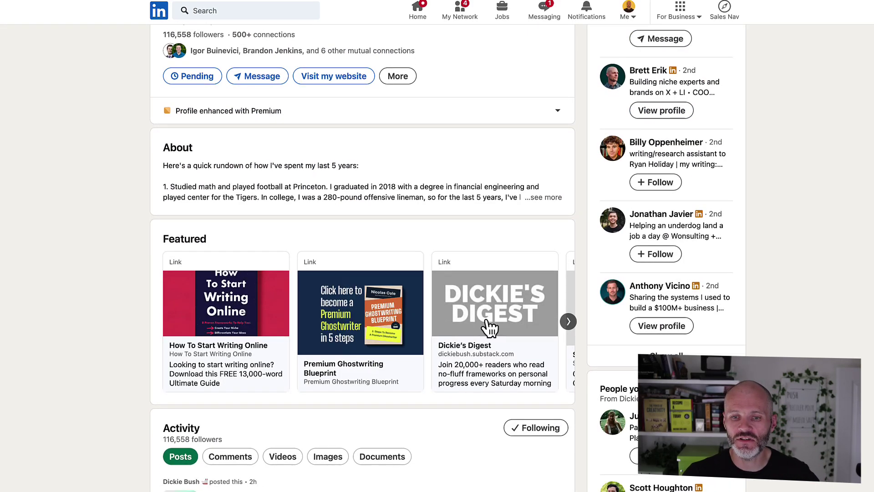
Advance the Featured carousel and highlight the email-course and Premium Ghostwriter page headlines.
click(568, 321)
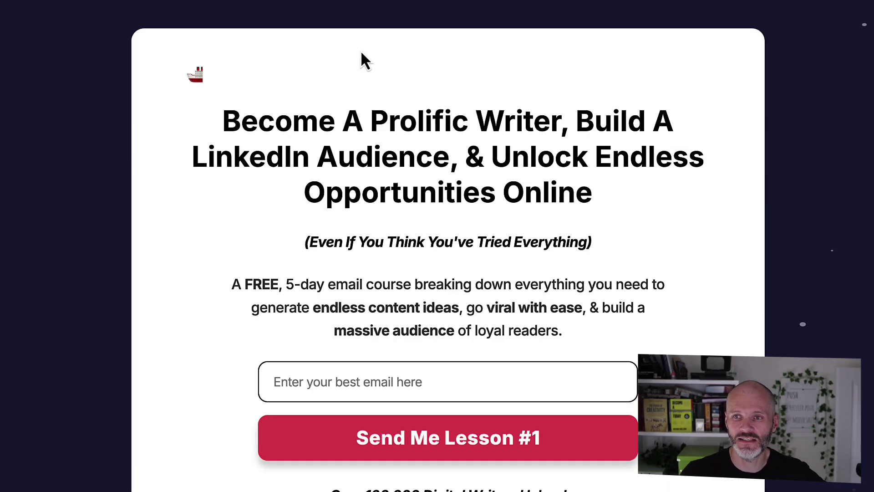
drag(253, 104, 589, 157)
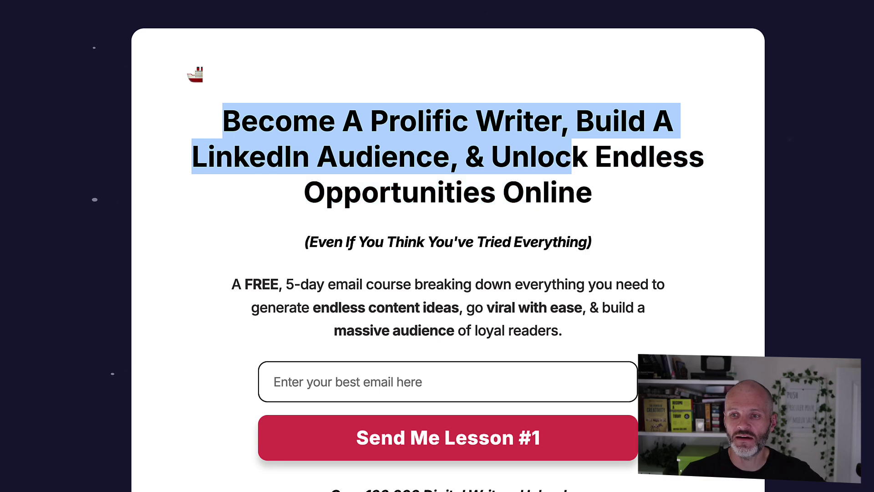
click(391, 59)
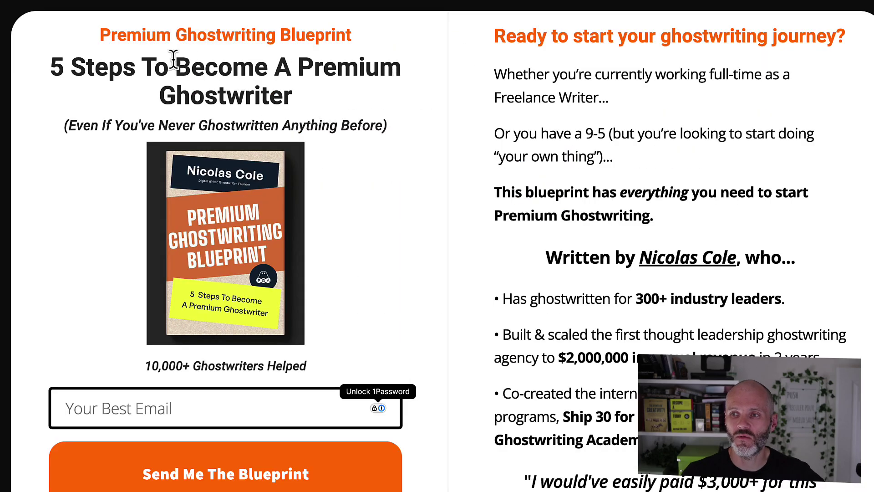
triple_click(173, 58)
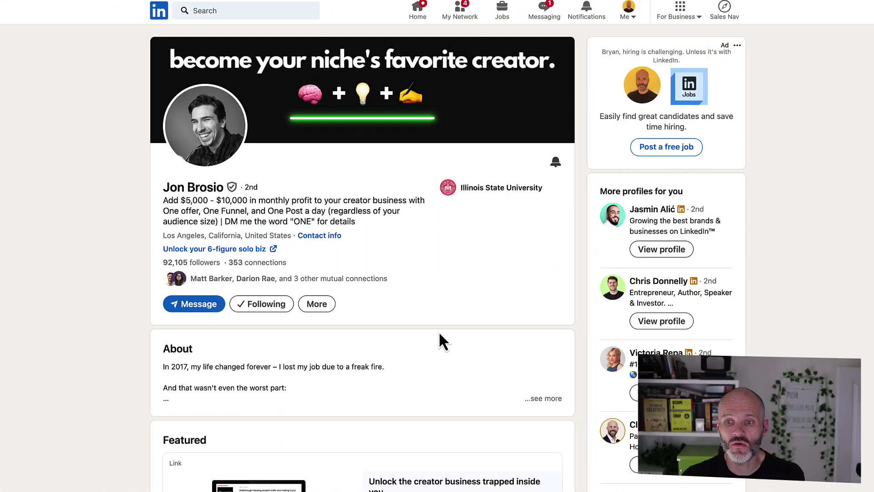
Open the Complete Creator Featured link and inspect its enrollment-closed heading and waitlist email field.
scroll(440, 334, down, 5)
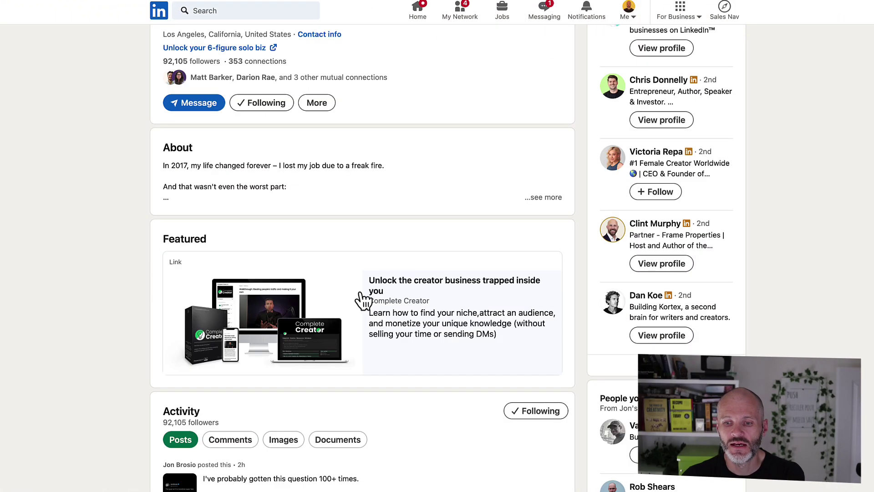
click(384, 327)
scroll(416, 155, down, 1)
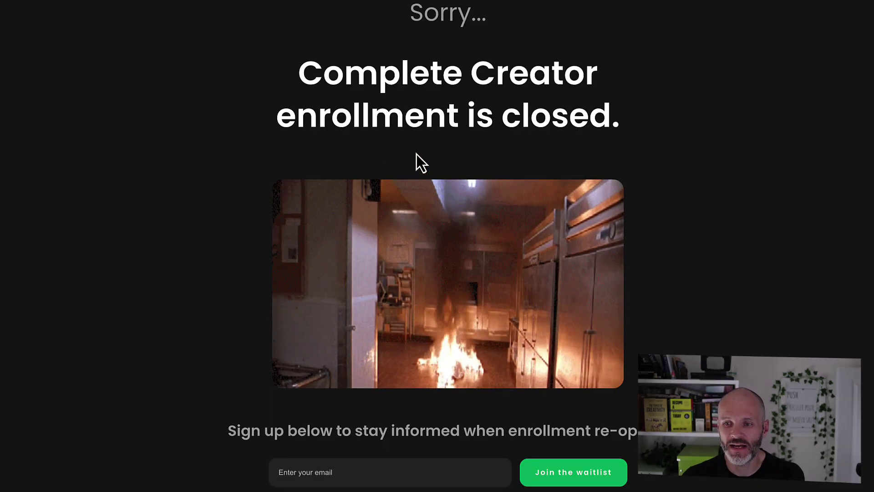
triple_click(323, 78)
click(330, 473)
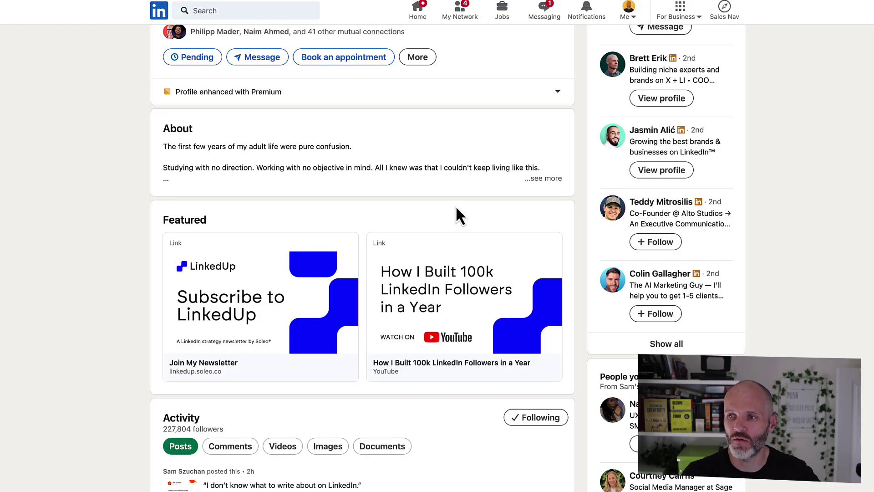
scroll(457, 214, up, 5)
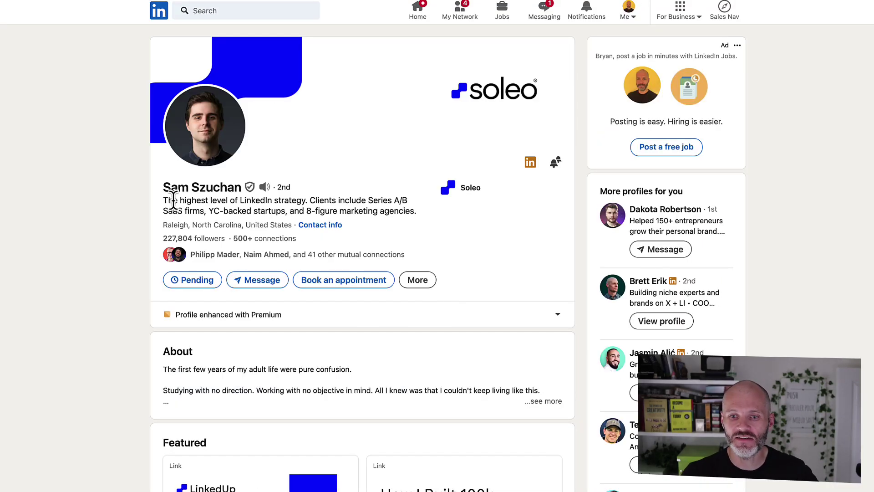
Highlight the strategist's headline, then open the LinkedUp newsletter and choose Let me read first.
drag(163, 200, 411, 210)
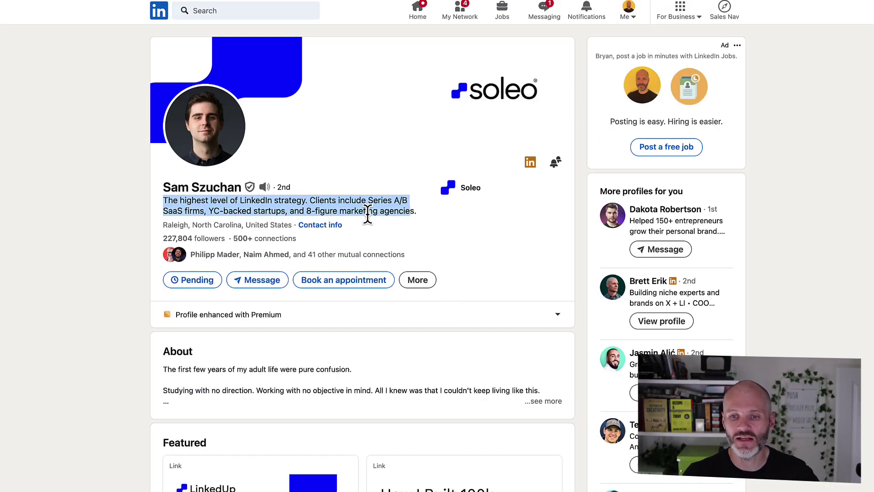
scroll(494, 414, down, 4)
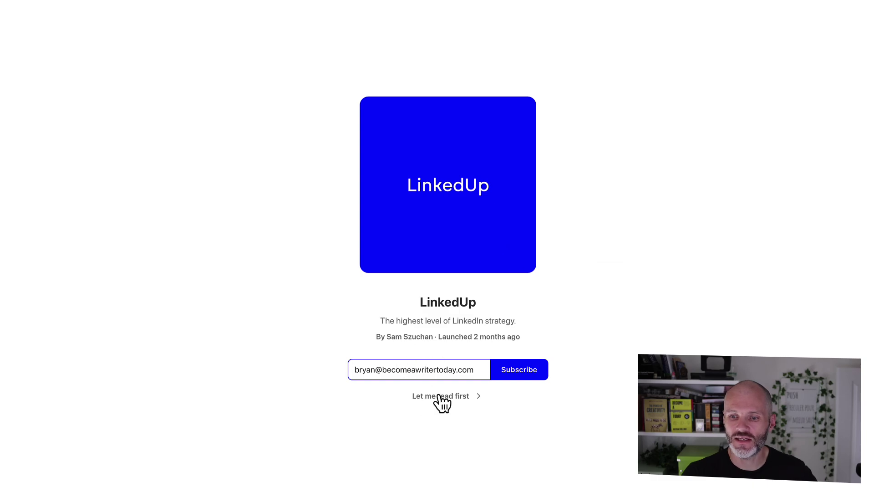
click(439, 395)
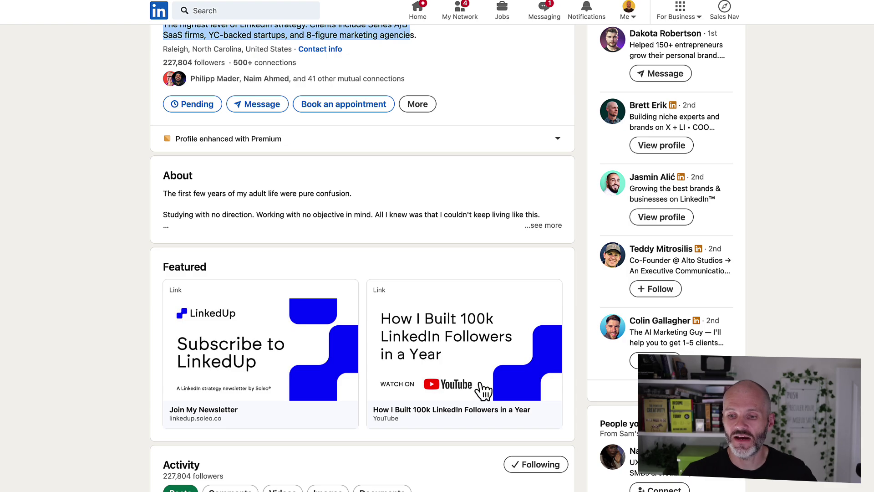
scroll(482, 390, up, 3)
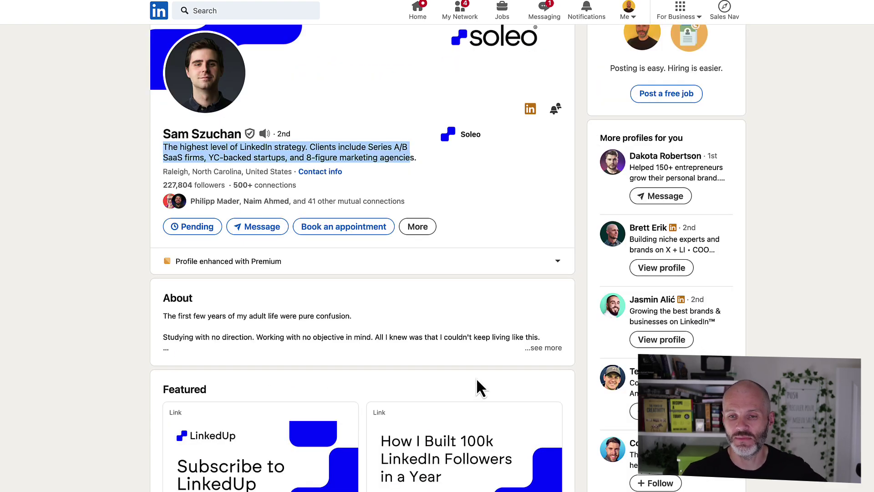
Open a suggested creator from More profiles for you and scroll through their three Featured links.
click(654, 300)
drag(160, 195, 262, 189)
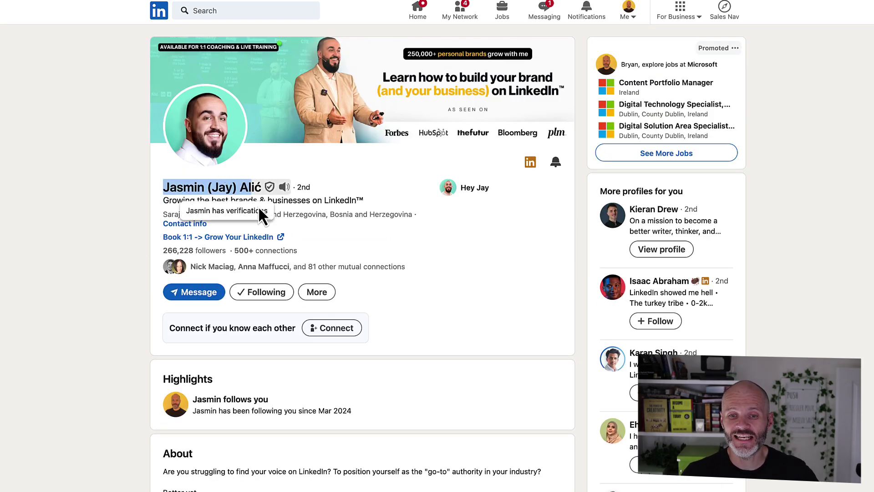
scroll(293, 377, down, 7)
scroll(291, 399, down, 3)
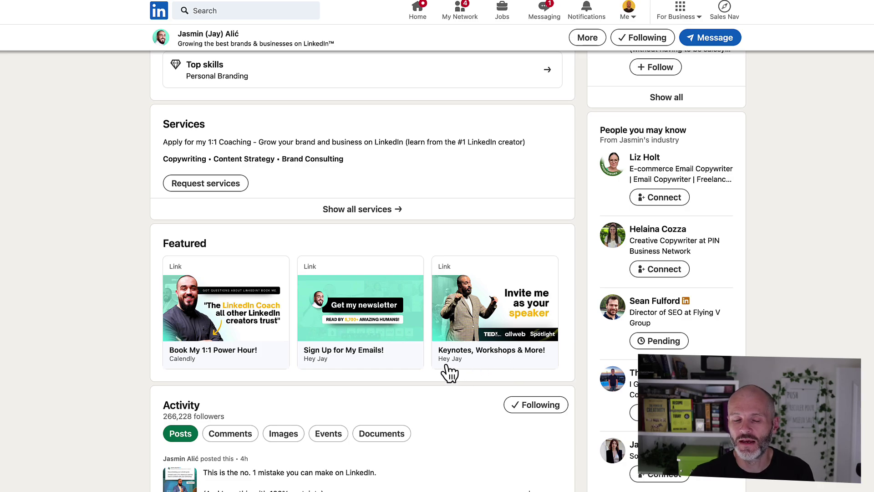
scroll(437, 364, up, 6)
scroll(433, 394, down, 6)
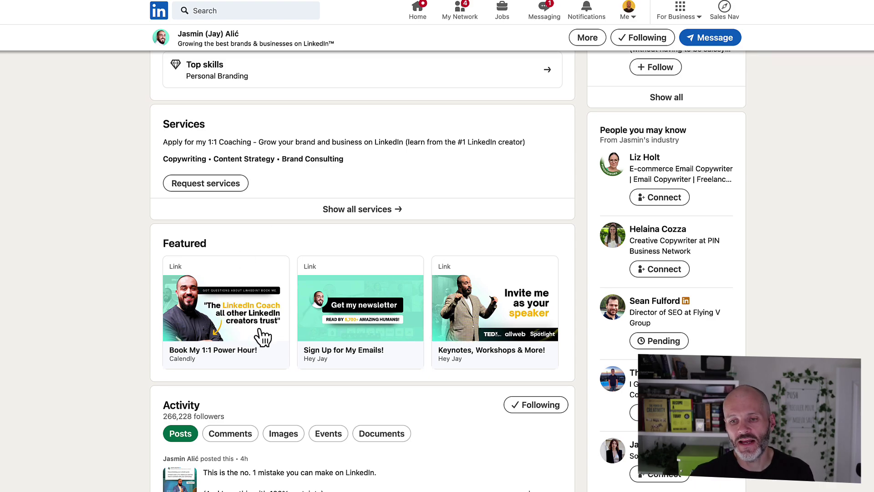
scroll(272, 327, up, 15)
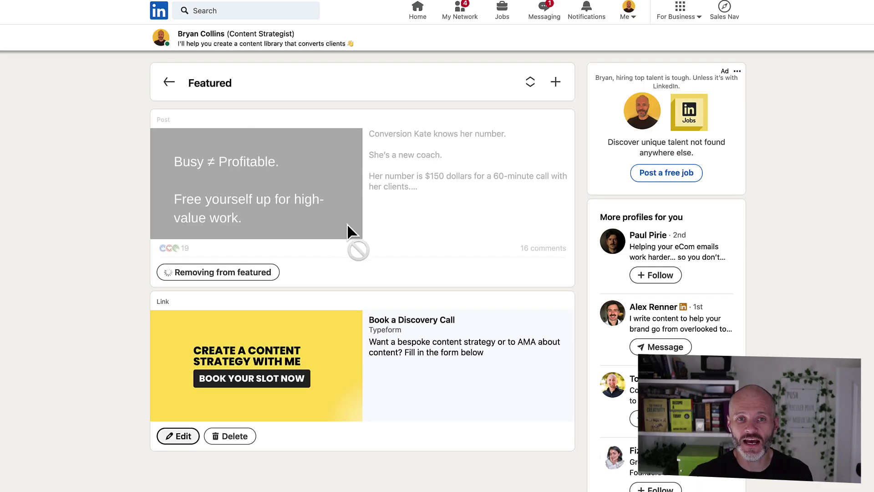
click(180, 87)
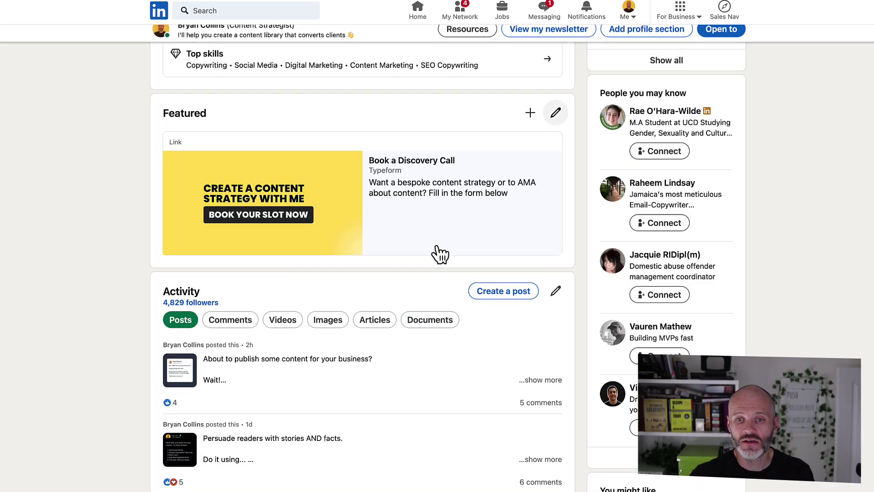
scroll(428, 269, up, 5)
scroll(414, 291, up, 8)
scroll(414, 298, down, 9)
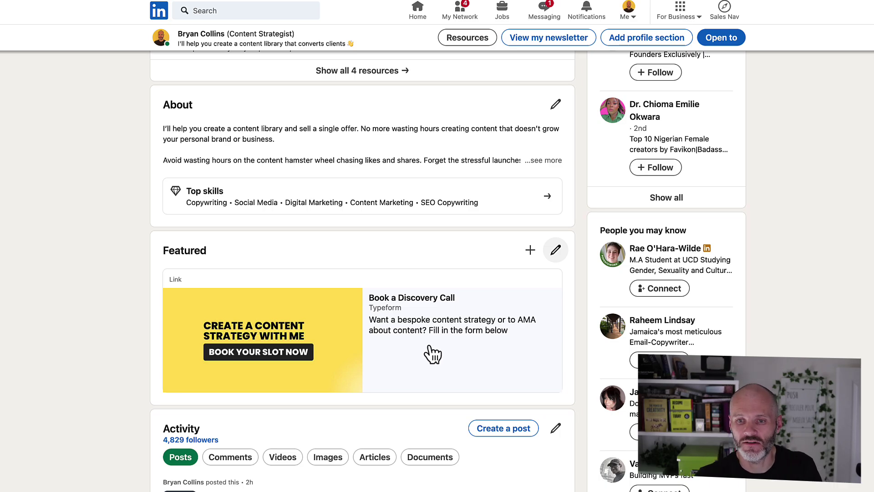
scroll(432, 353, up, 10)
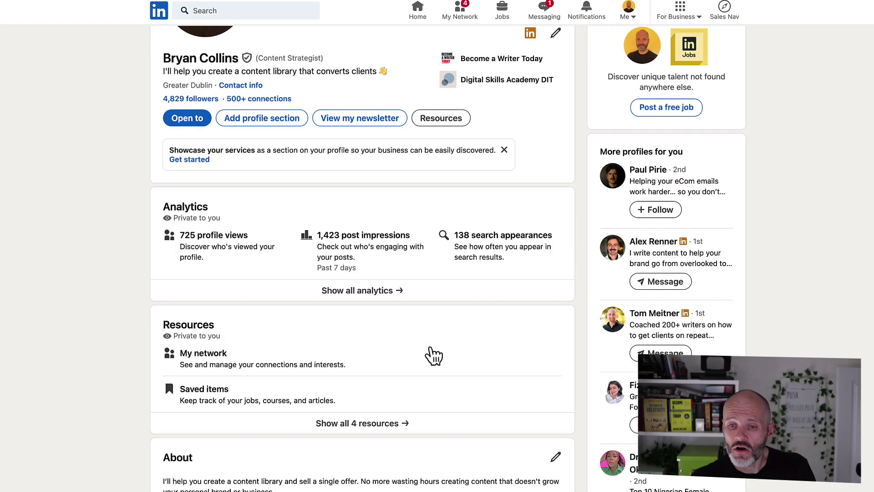
scroll(432, 364, down, 3)
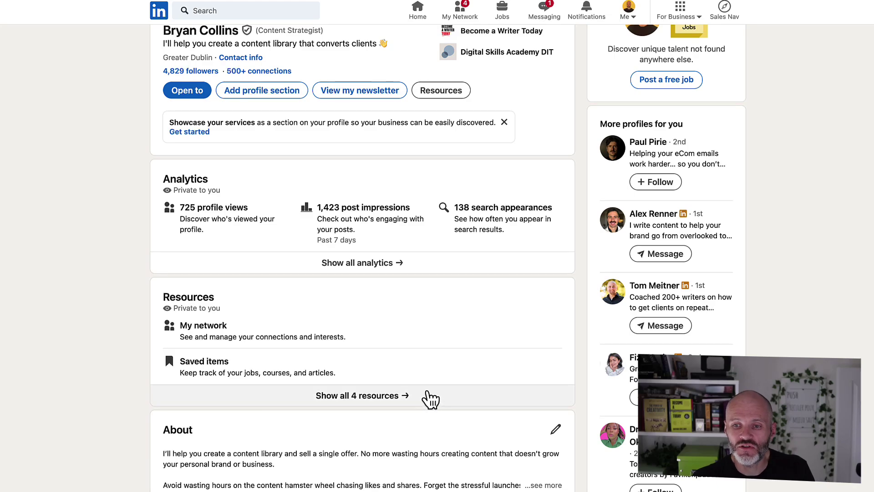
scroll(430, 397, down, 4)
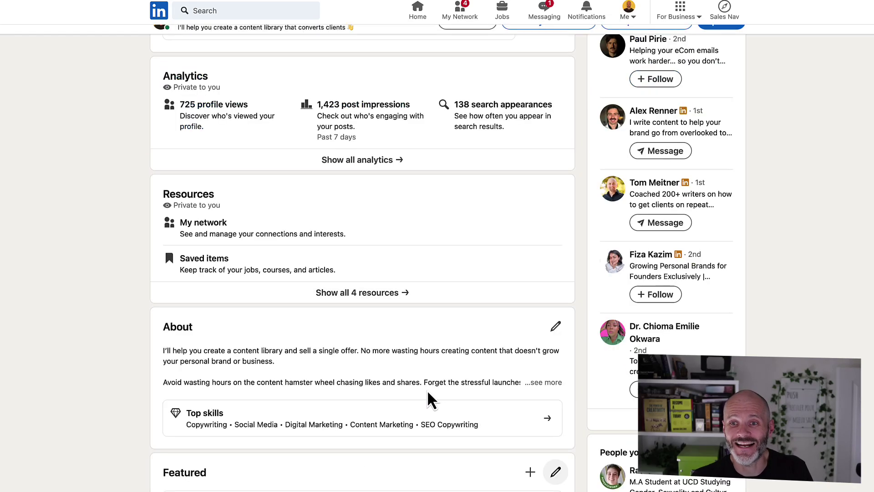
scroll(314, 428, up, 5)
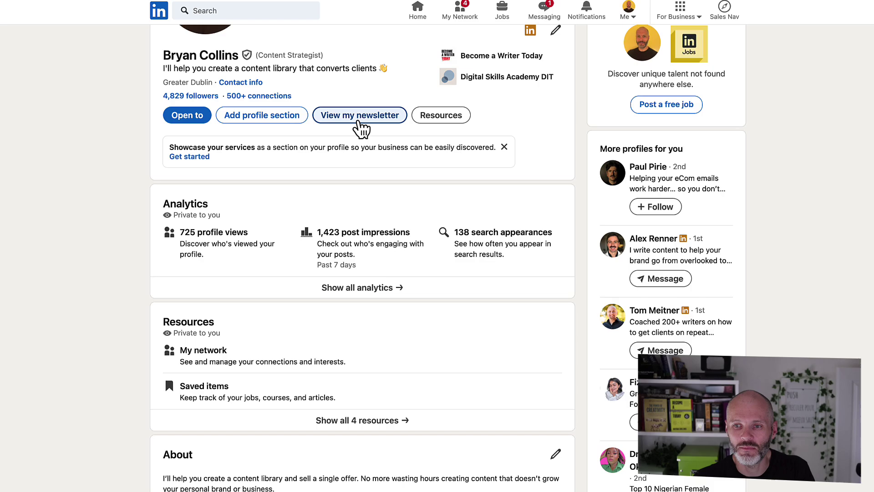
click(350, 122)
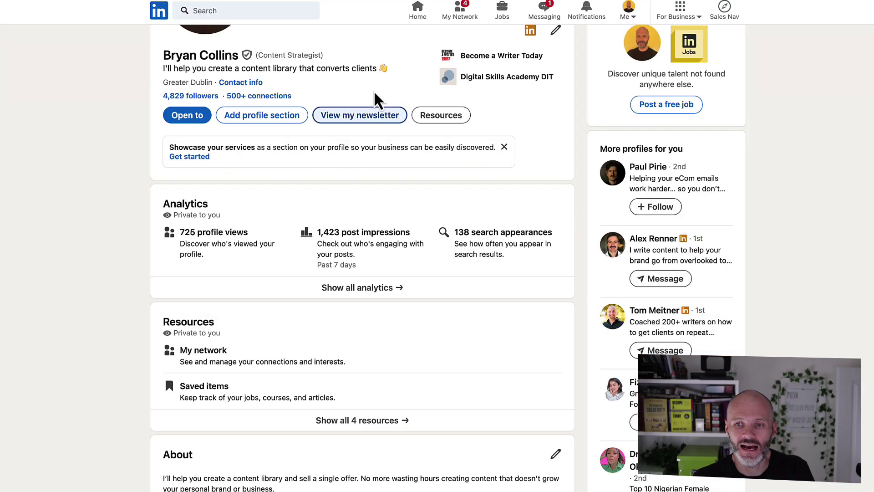
click(351, 120)
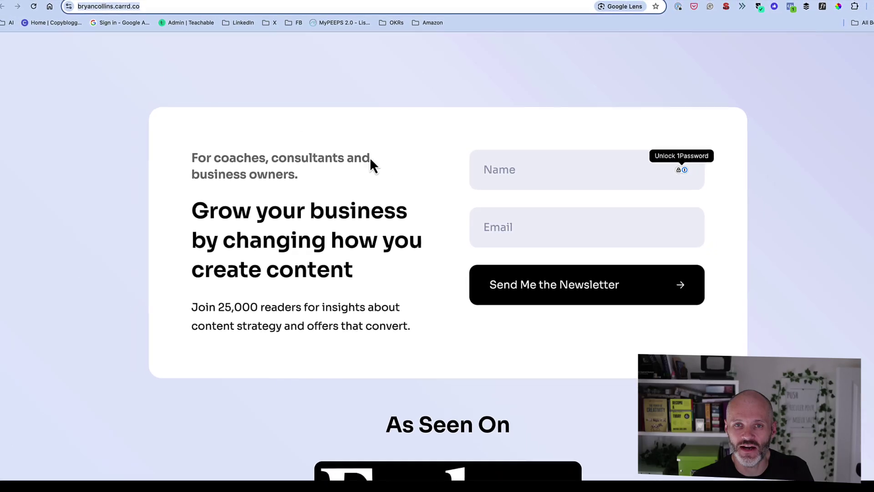
click(102, 7)
click(105, 7)
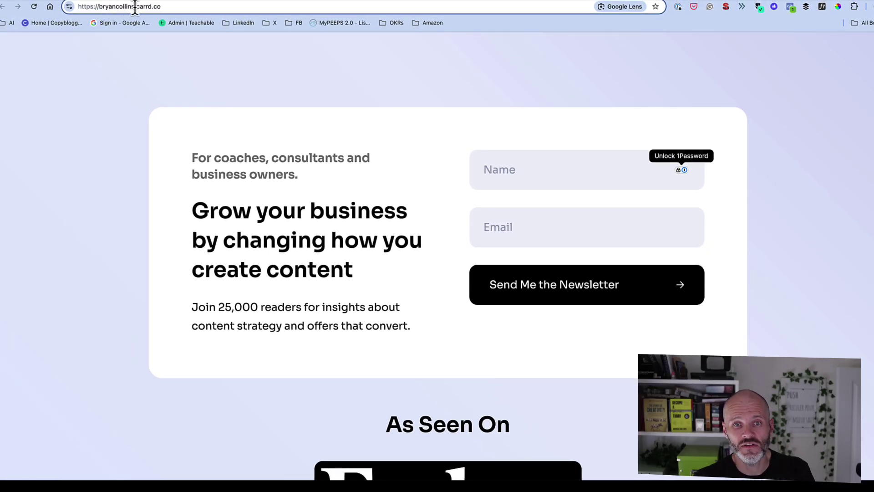
drag(134, 6, 177, 21)
drag(91, 7, 203, 6)
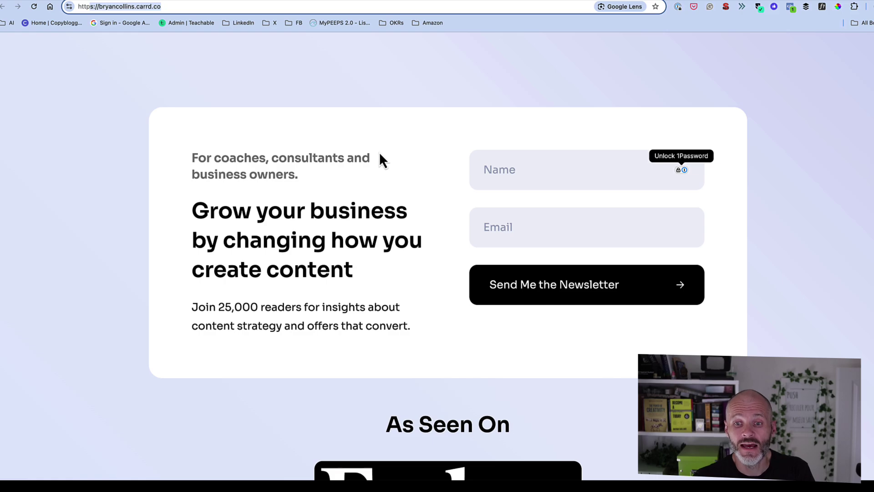
click(66, 3)
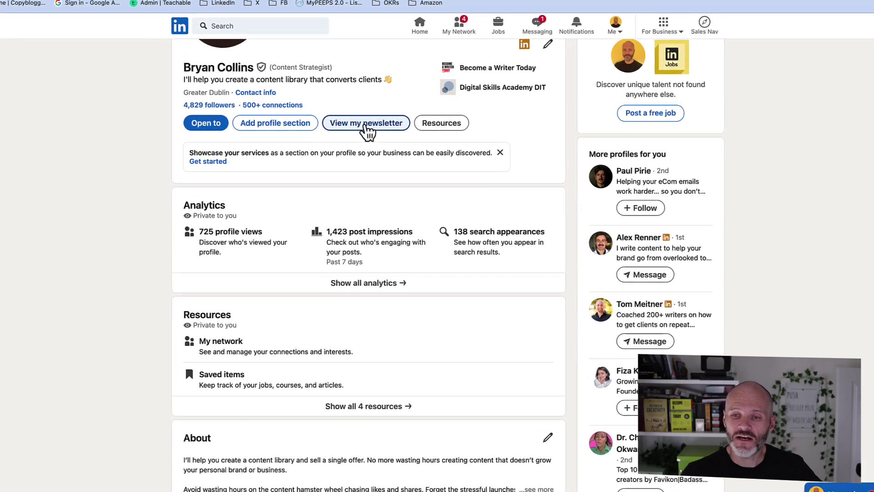
scroll(362, 219, up, 3)
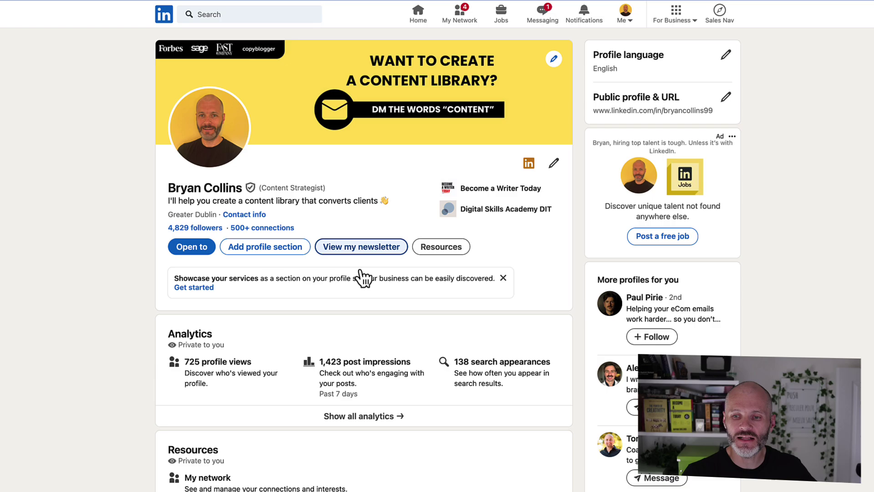
scroll(418, 386, down, 9)
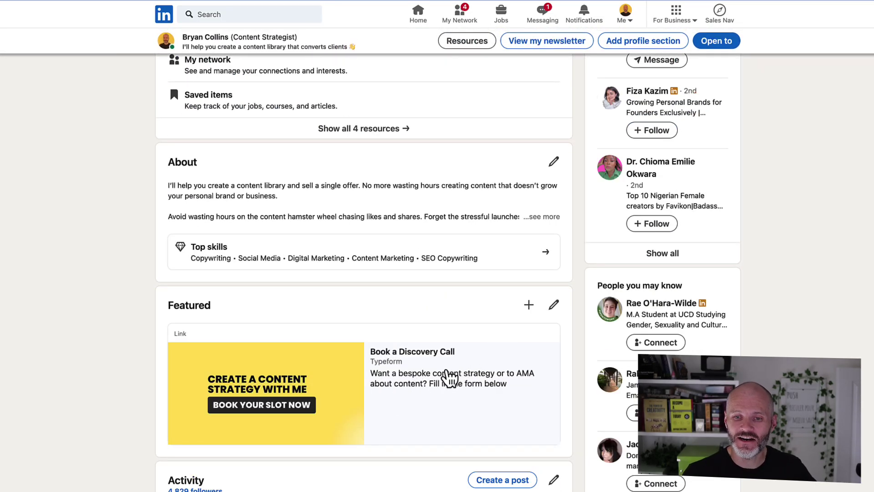
scroll(450, 379, up, 10)
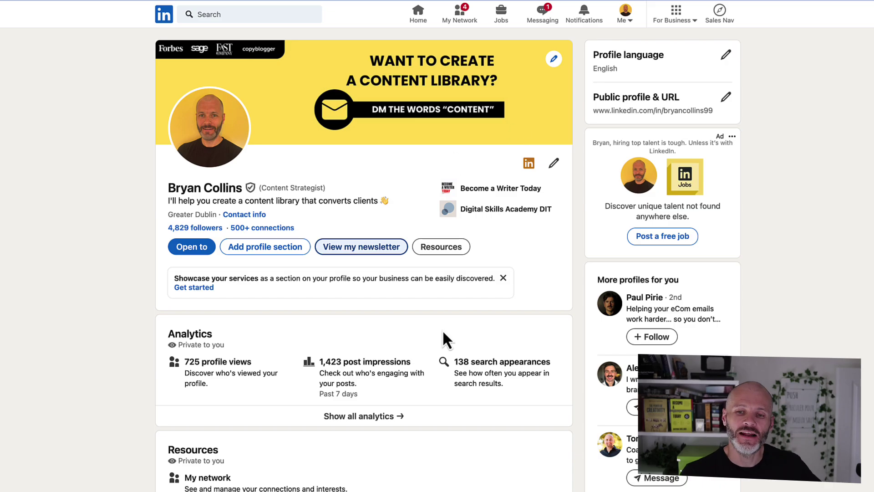
scroll(444, 335, down, 6)
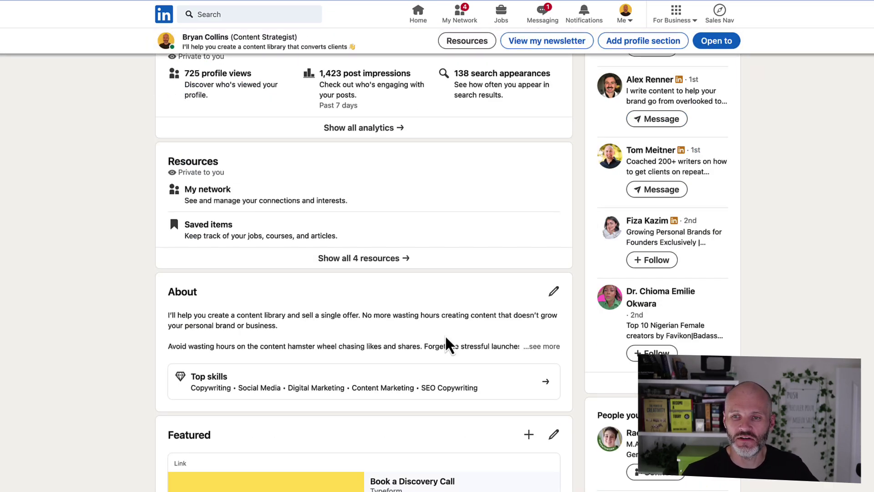
scroll(446, 340, down, 3)
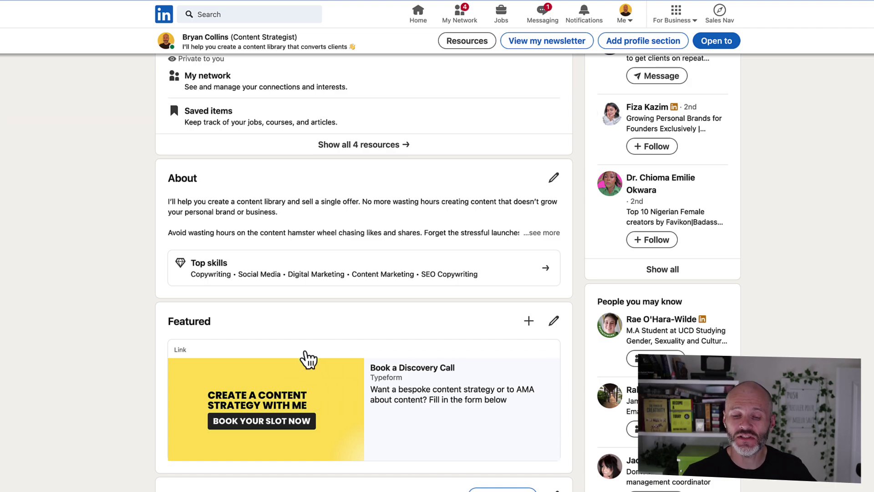
scroll(445, 425, down, 1)
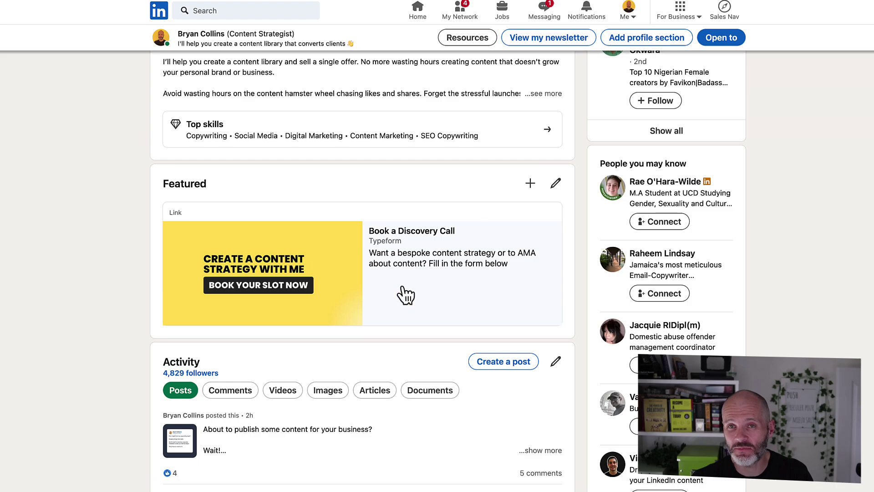
scroll(405, 303, up, 1)
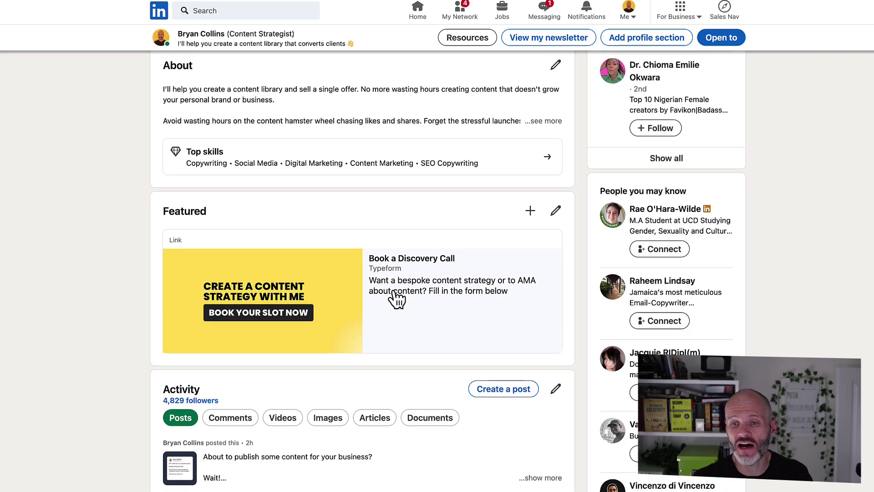
scroll(396, 299, down, 1)
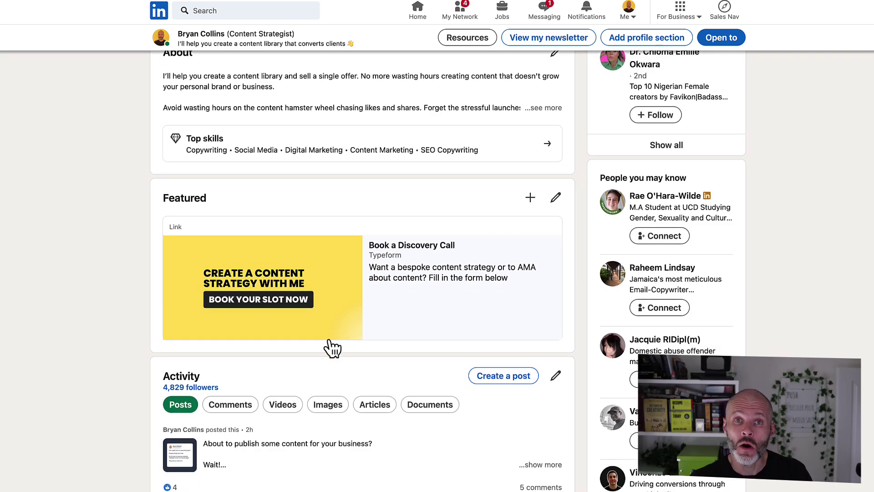
scroll(271, 390, down, 5)
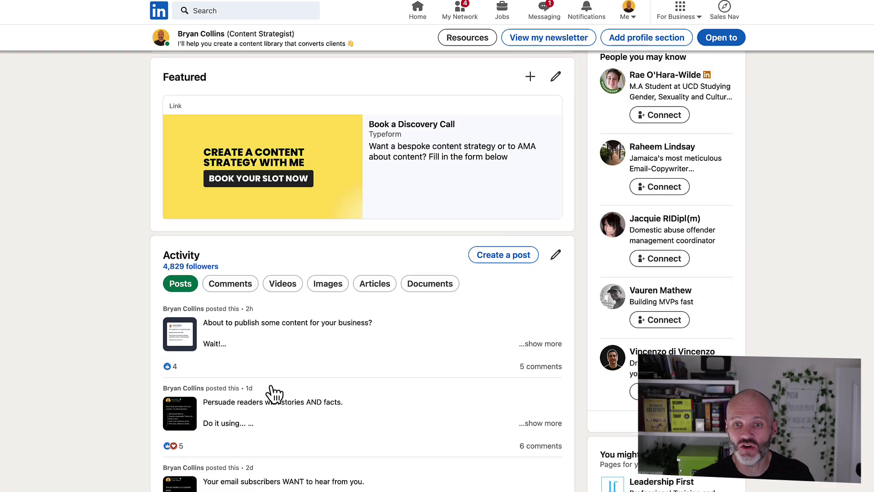
scroll(273, 392, down, 4)
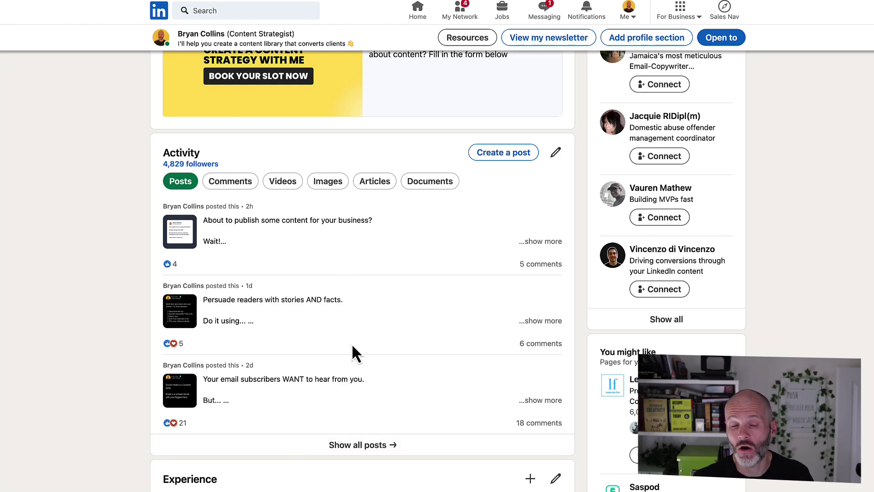
scroll(353, 346, up, 1)
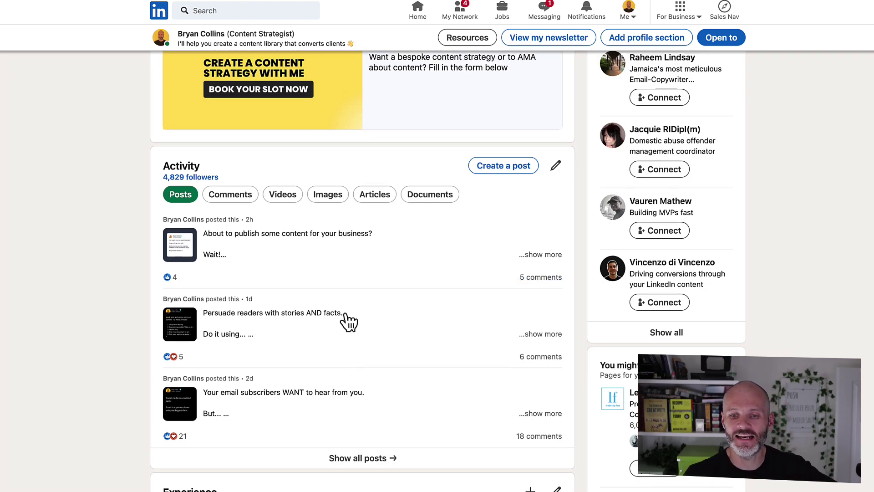
scroll(359, 349, up, 4)
scroll(359, 348, down, 3)
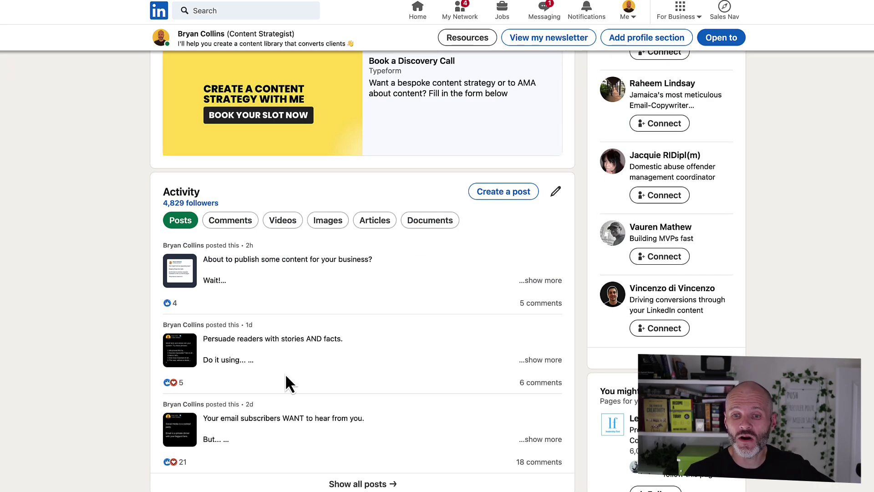
scroll(448, 395, up, 2)
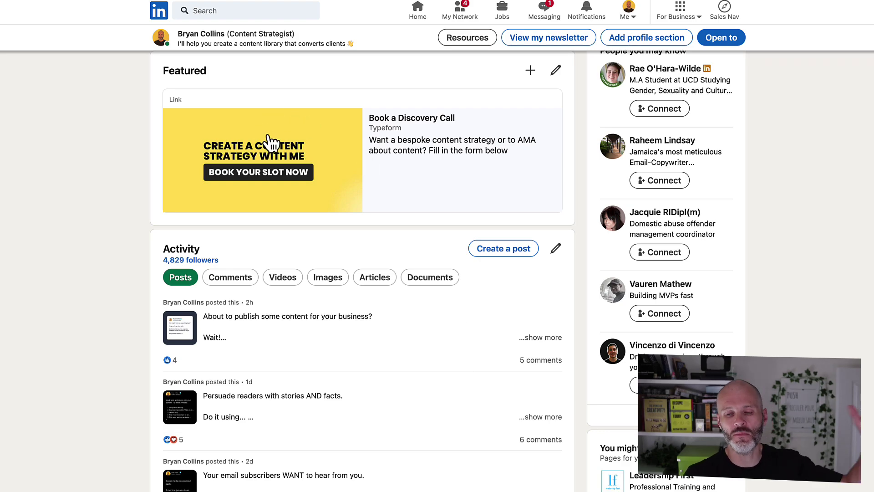
scroll(359, 259, up, 3)
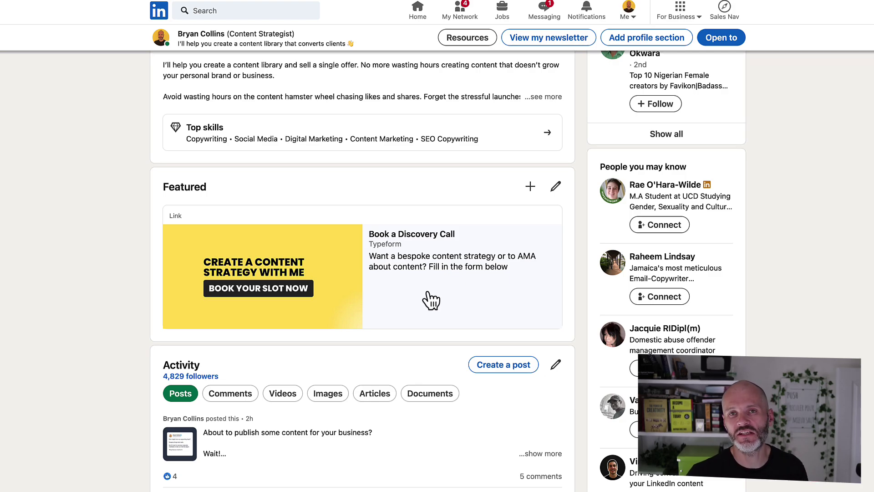
scroll(395, 377, down, 3)
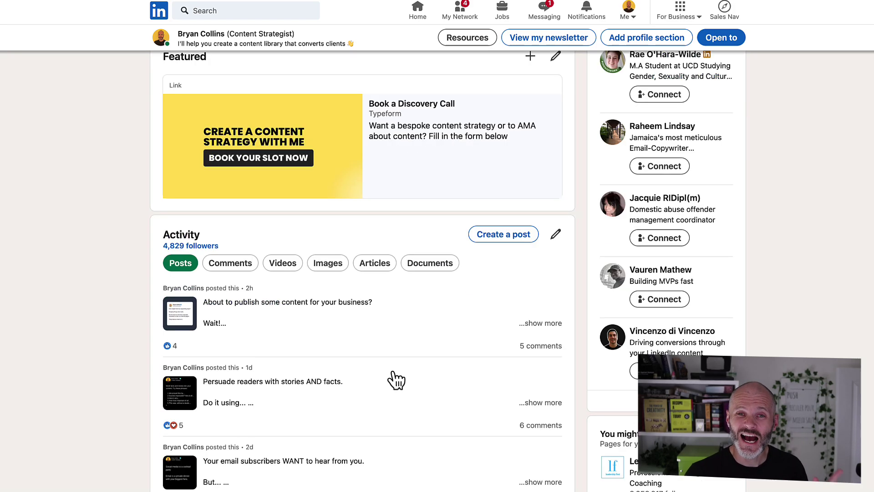
scroll(396, 379, down, 1)
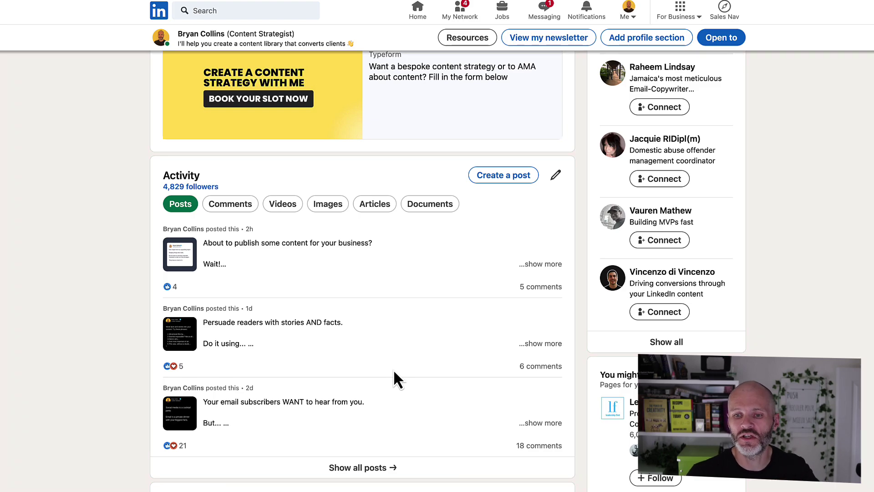